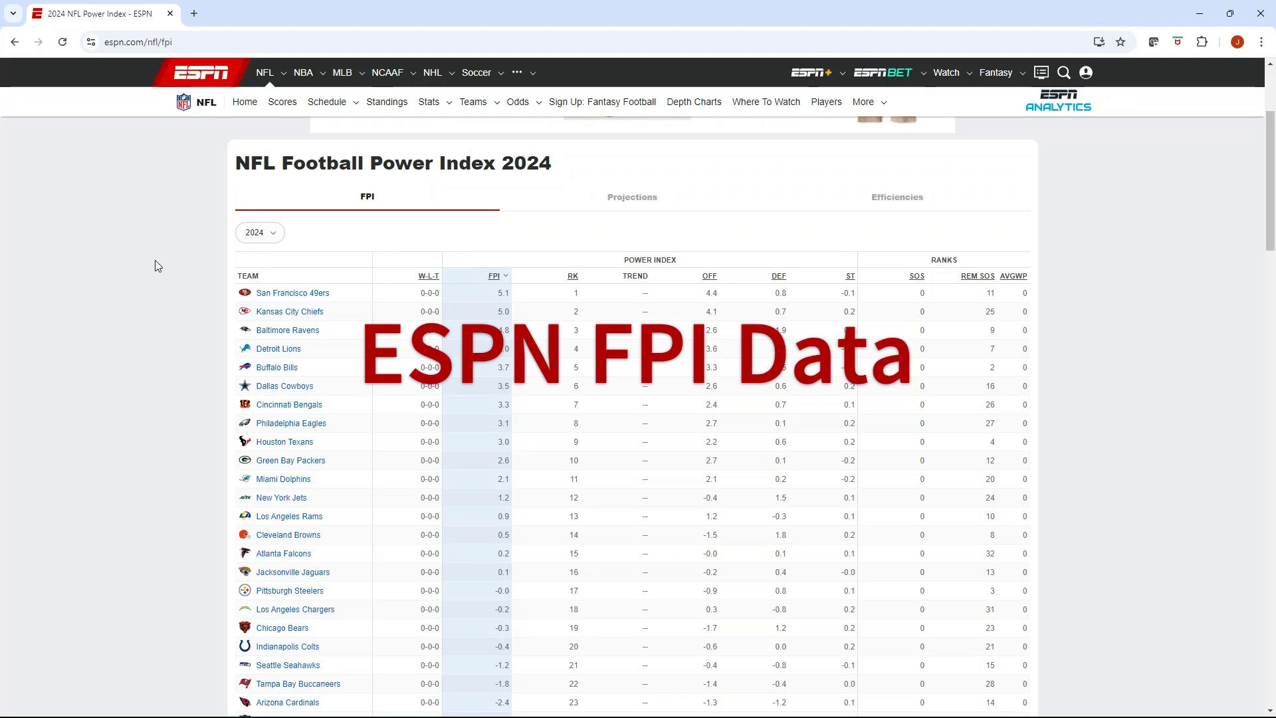
Return to Excel, glance at the NFL betting sheet, then bring up the FPI sheet with the ESPN table
{"action": "scroll", "coordinate": [144, 269], "scroll_direction": "down", "scroll_amount": 1}
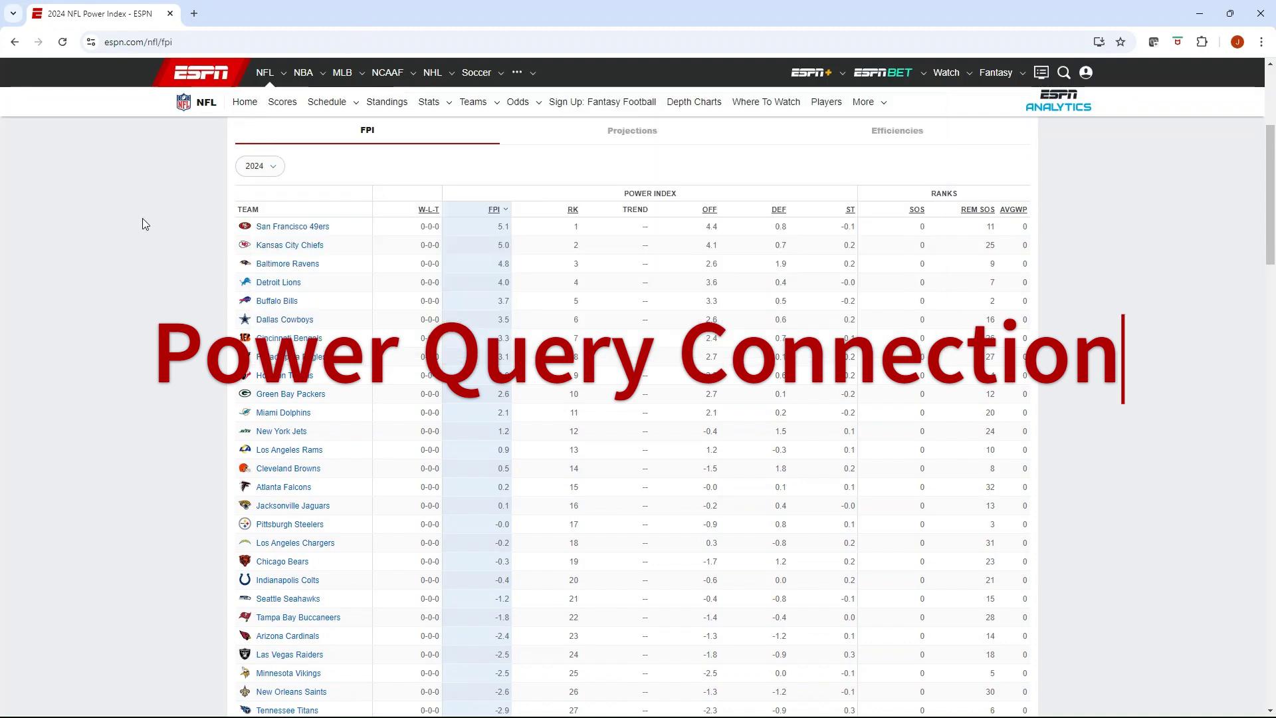
{"action": "scroll", "coordinate": [154, 243], "scroll_direction": "up", "scroll_amount": 4}
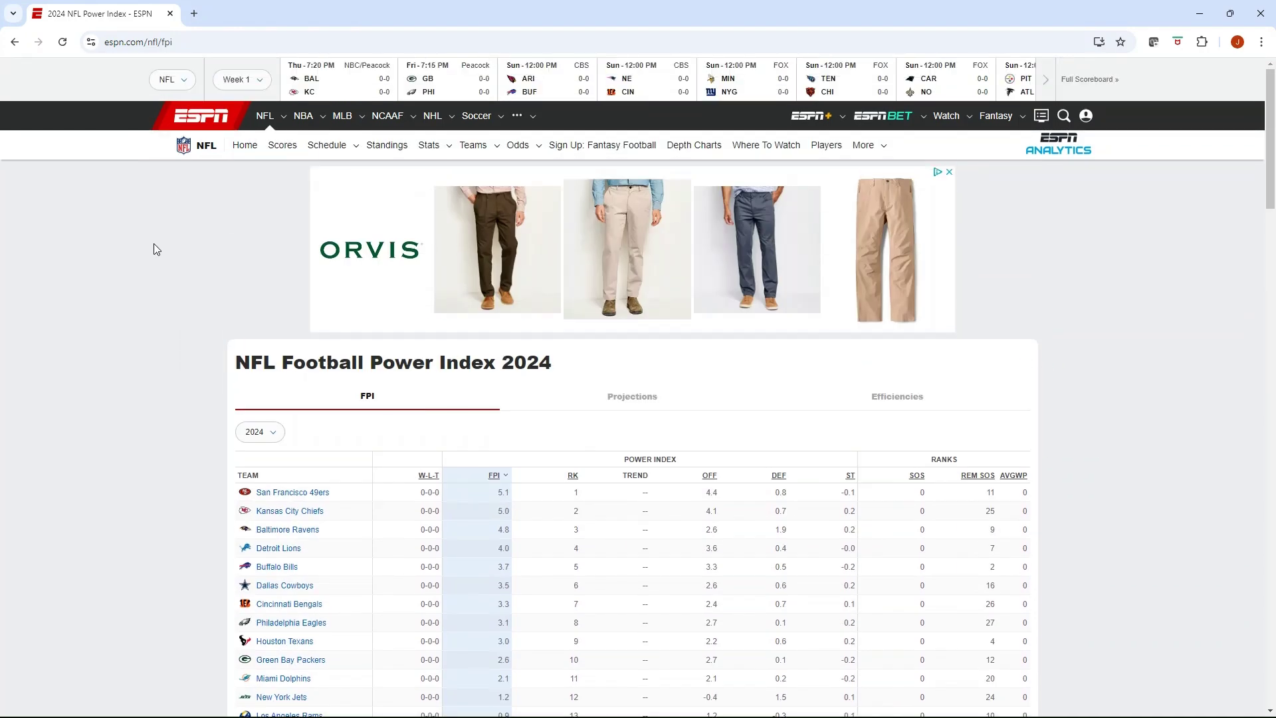
{"action": "scroll", "coordinate": [153, 246], "scroll_direction": "down", "scroll_amount": 3}
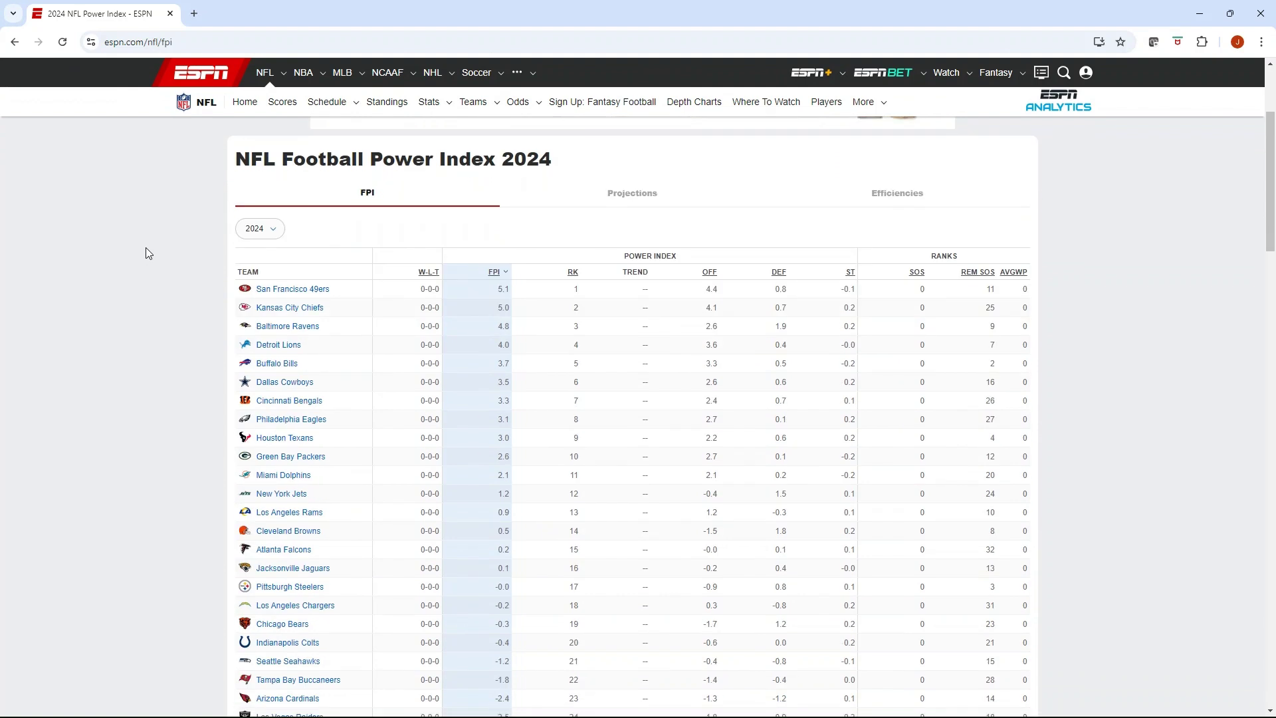
{"action": "scroll", "coordinate": [147, 253], "scroll_direction": "down", "scroll_amount": 1}
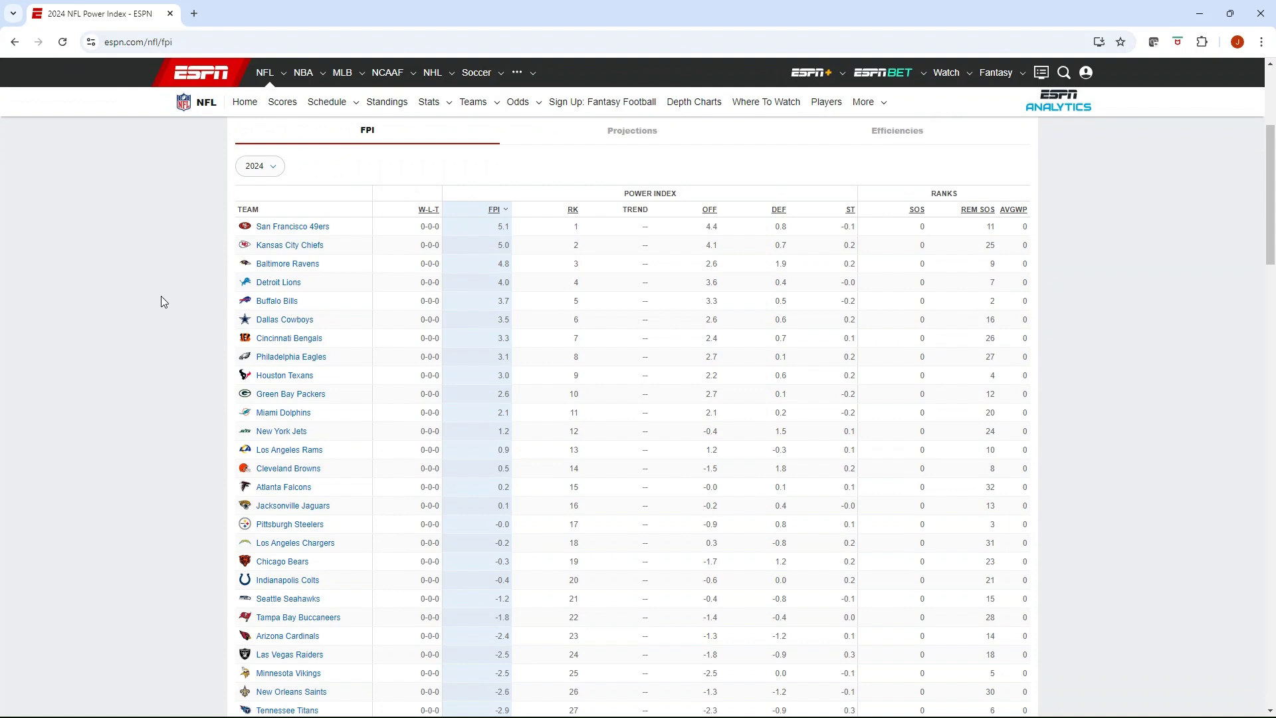
{"action": "scroll", "coordinate": [150, 296], "scroll_direction": "up", "scroll_amount": 1}
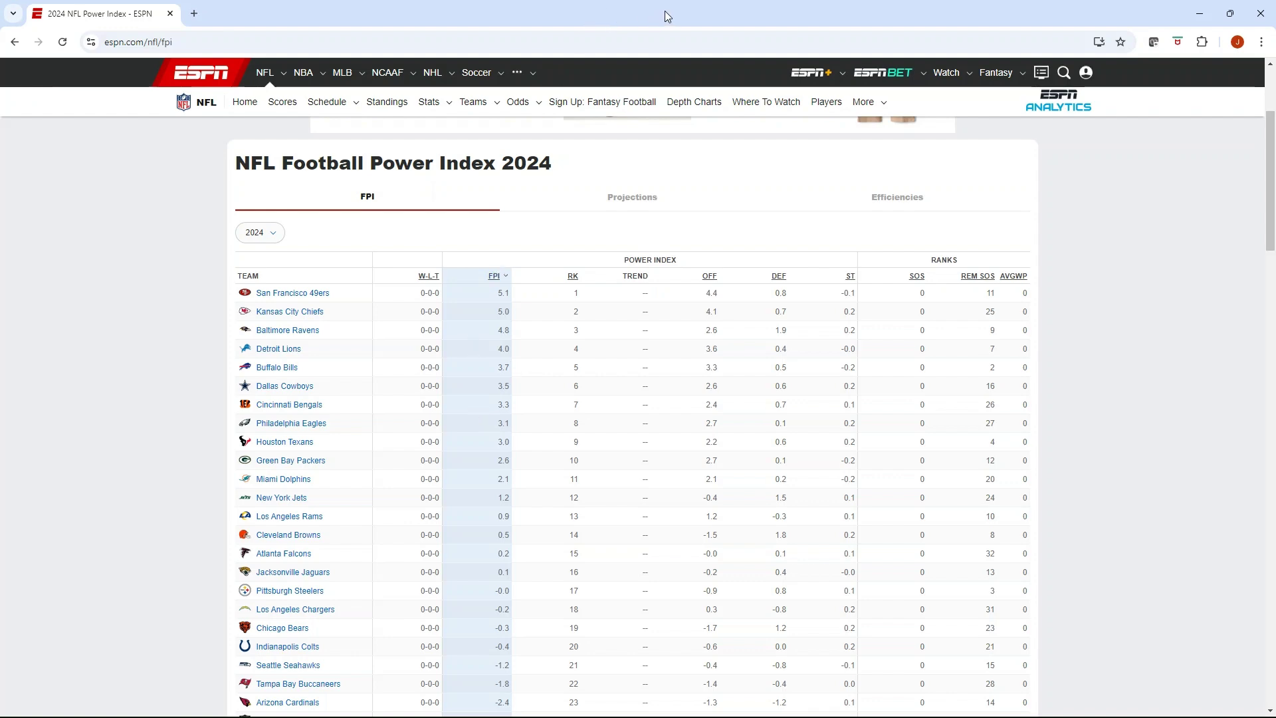
{"action": "key", "text": "alt+Tab"}
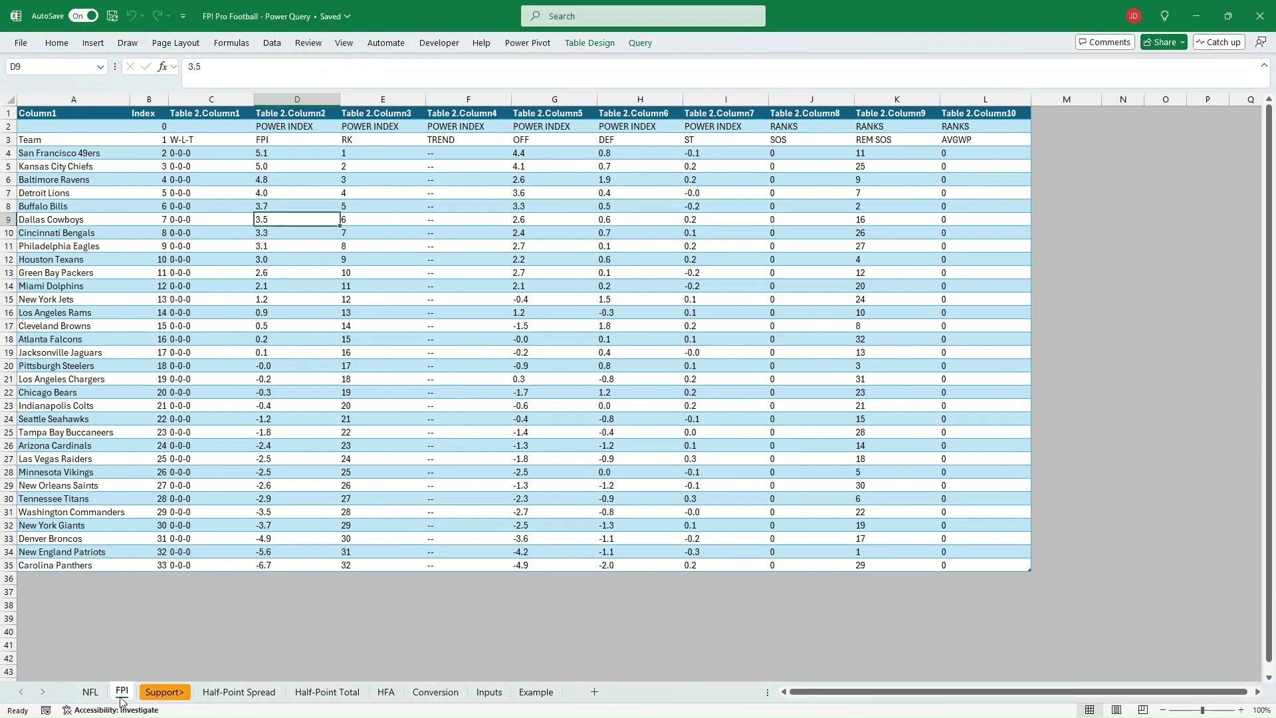
{"action": "left_click", "coordinate": [91, 692]}
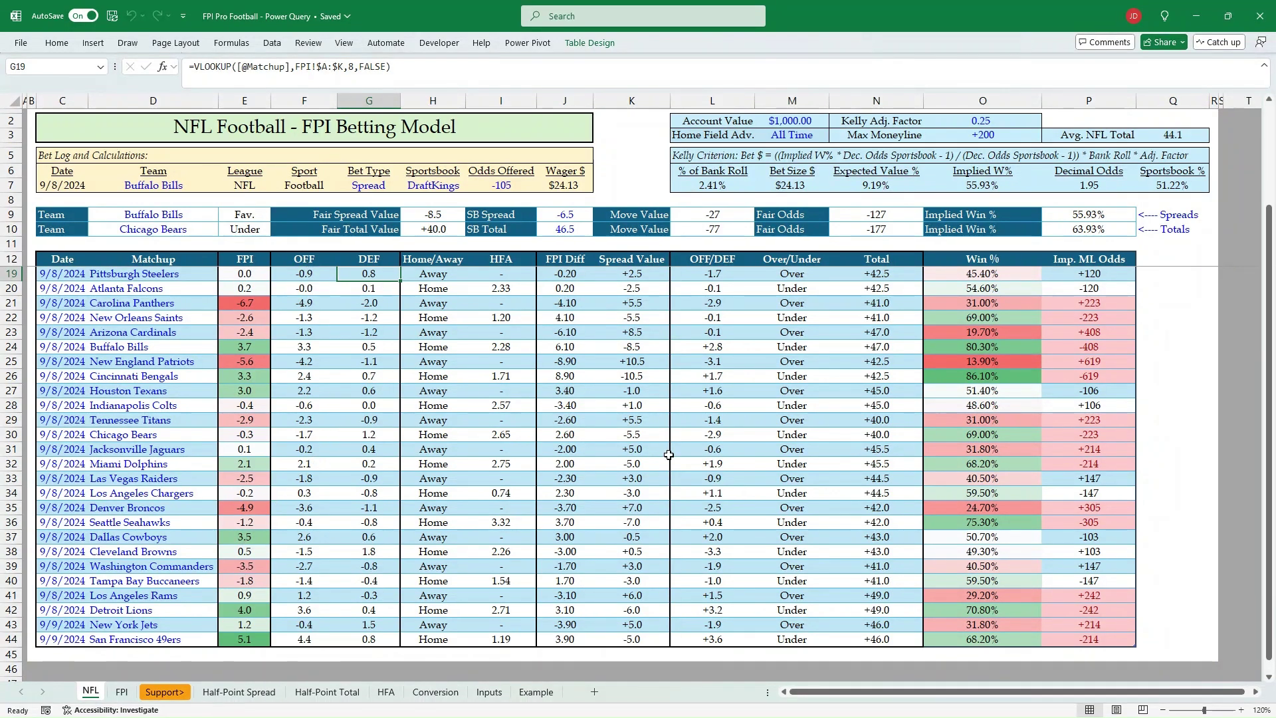
{"action": "left_click", "coordinate": [122, 692]}
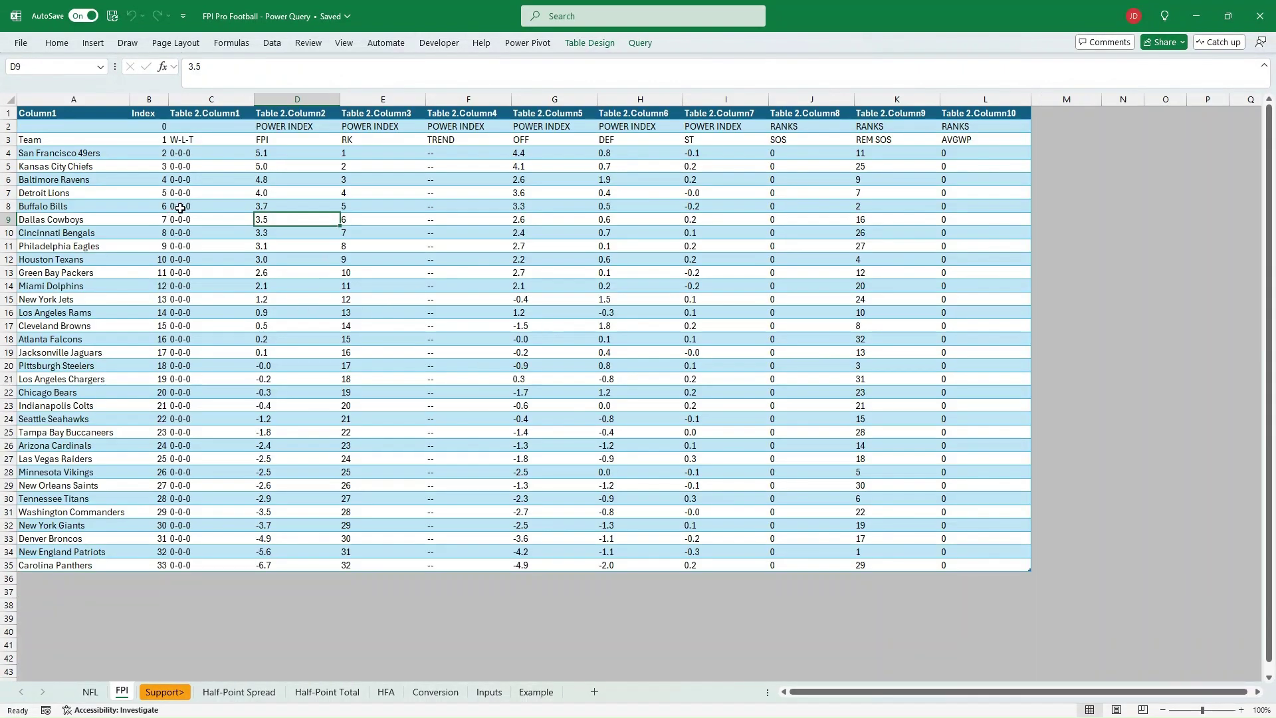
Clear the stats in C6:F28, restore them with Refresh All, then return to the ESPN page
{"action": "left_click_drag", "start_coordinate": [239, 181], "coordinate": [470, 471]}
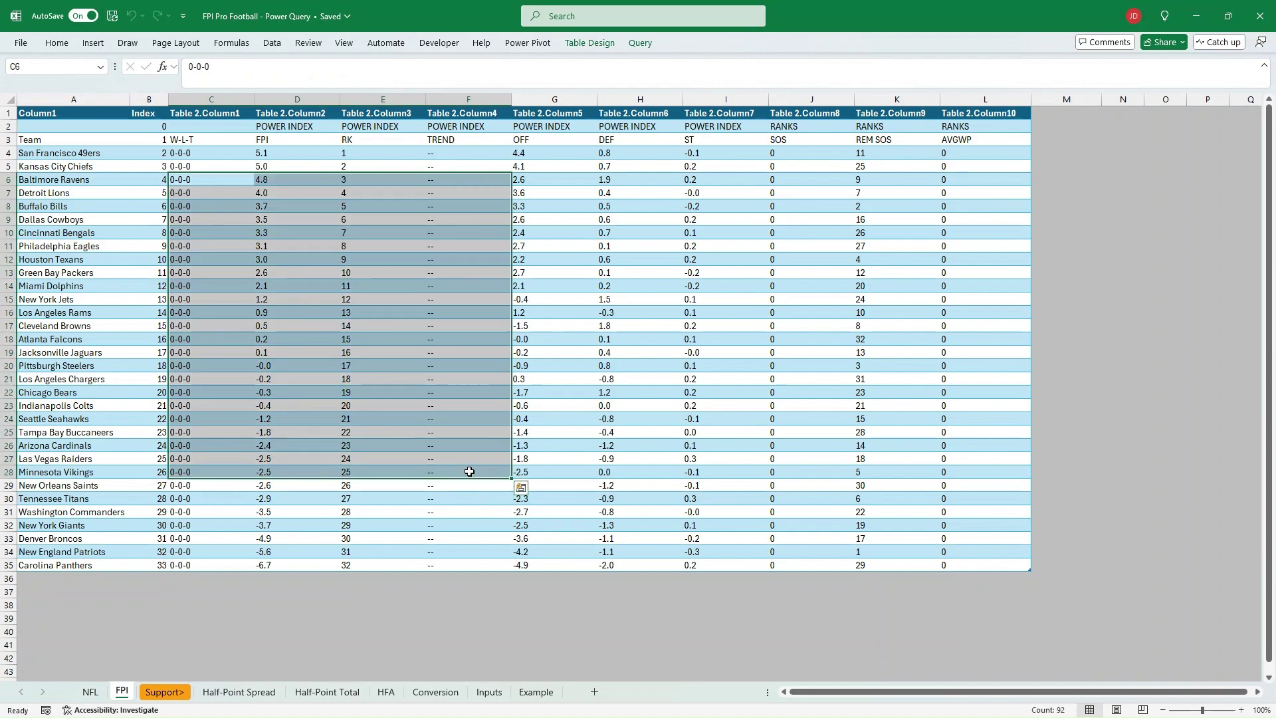
{"action": "key", "text": "Delete"}
{"action": "left_click", "coordinate": [627, 258]}
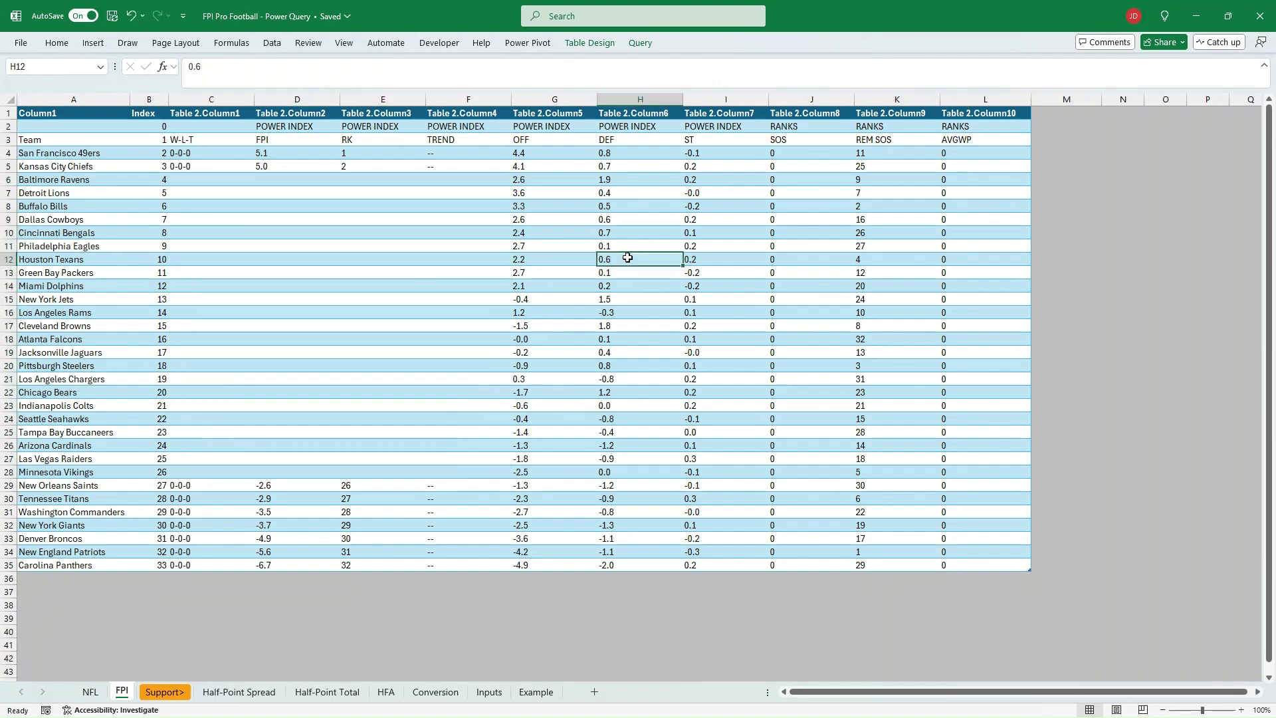
{"action": "left_click", "coordinate": [272, 42]}
{"action": "left_click", "coordinate": [251, 78]}
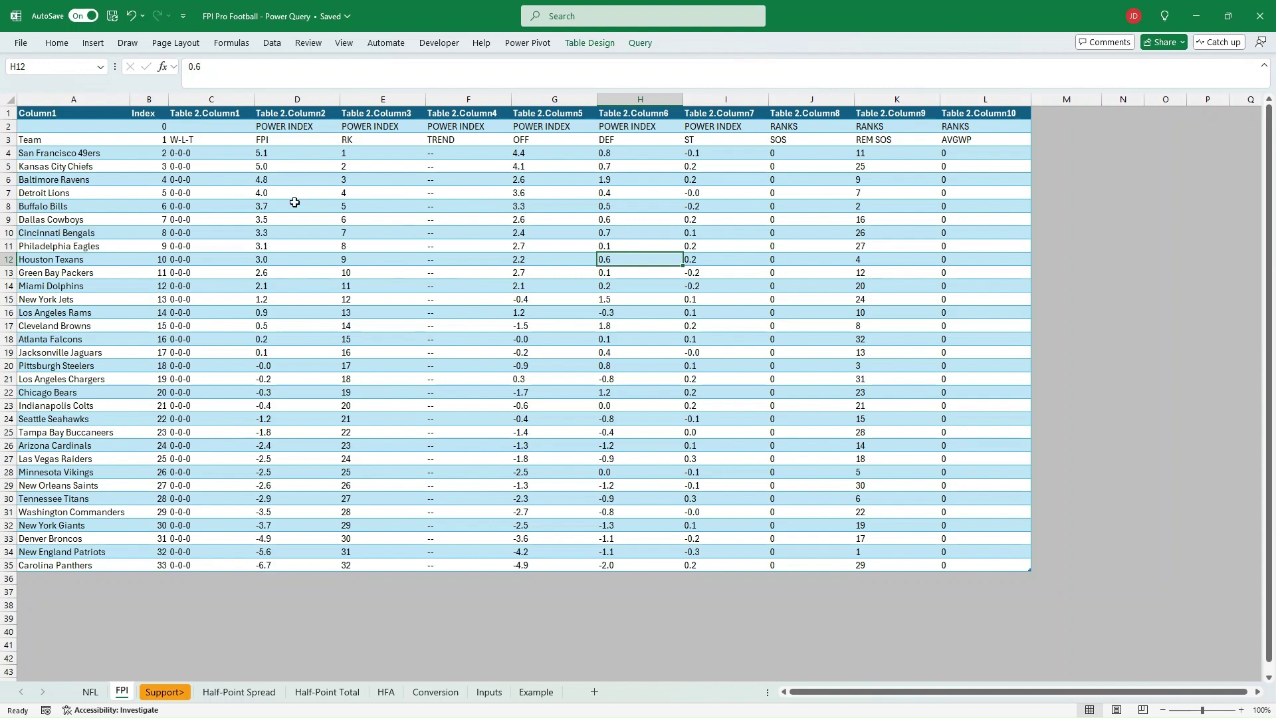
{"action": "key", "text": "alt+Tab"}
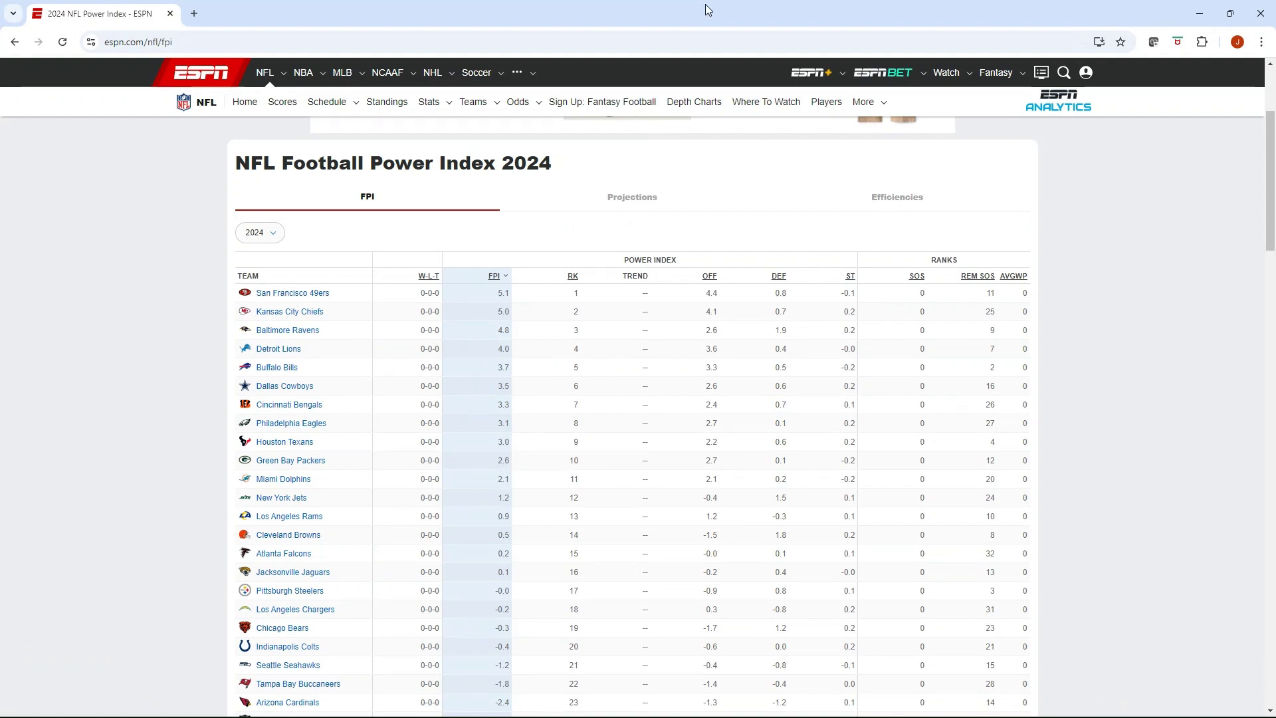
Back in Excel, check cells D13 and E13 of the refreshed FPI table
{"action": "key", "text": "alt+Tab"}
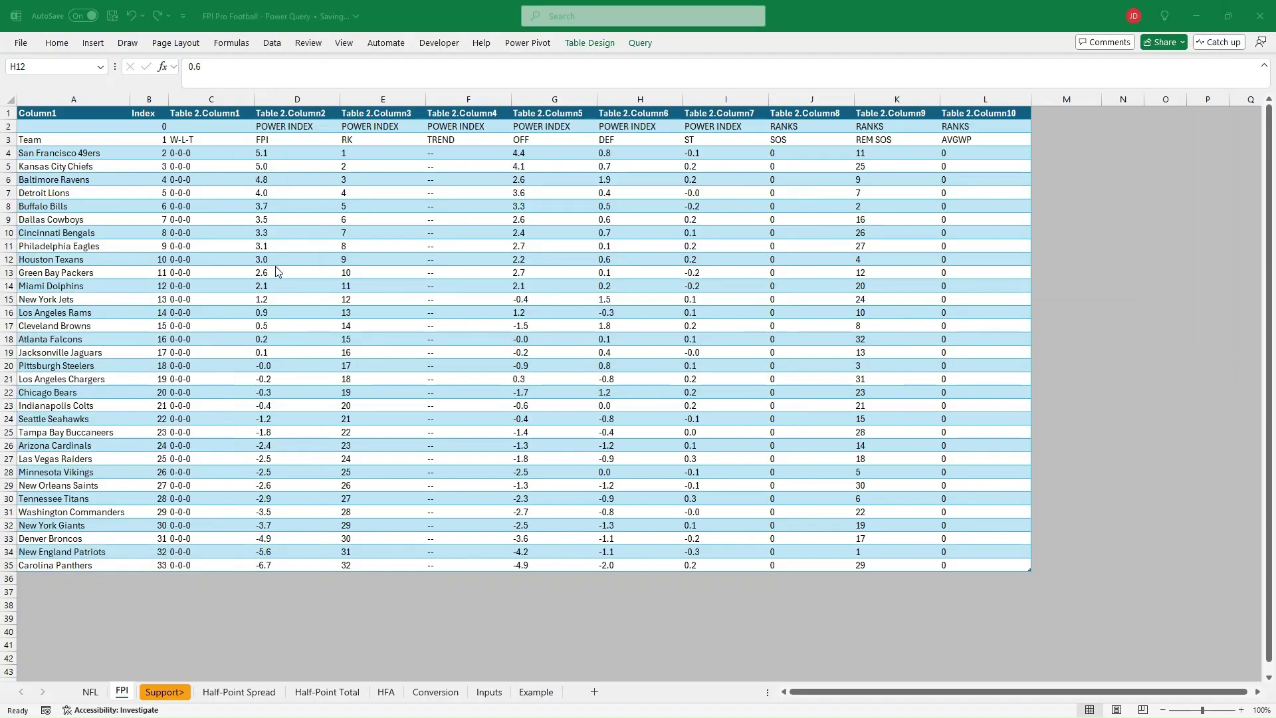
{"action": "left_click", "coordinate": [277, 274]}
{"action": "left_click", "coordinate": [342, 273]}
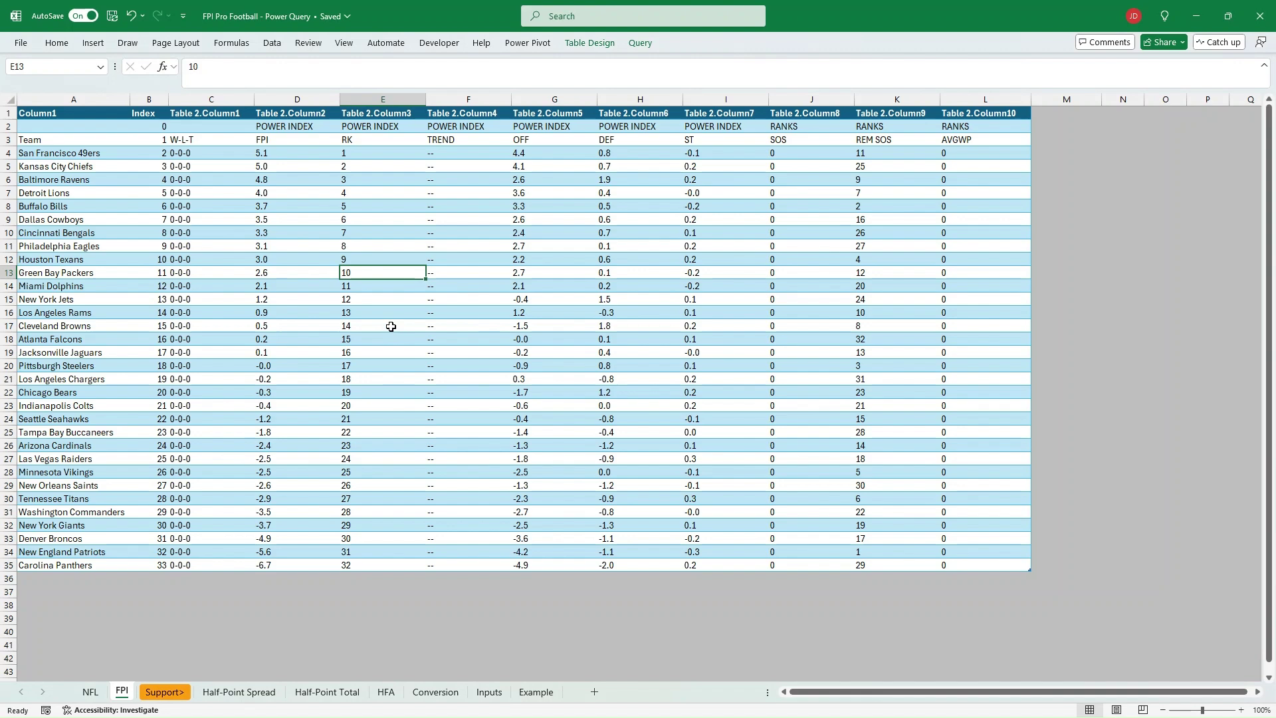
Create a new workbook holding the pasted ESPN FPI page with logos, team names and stats
{"action": "key", "text": "ctrl+n"}
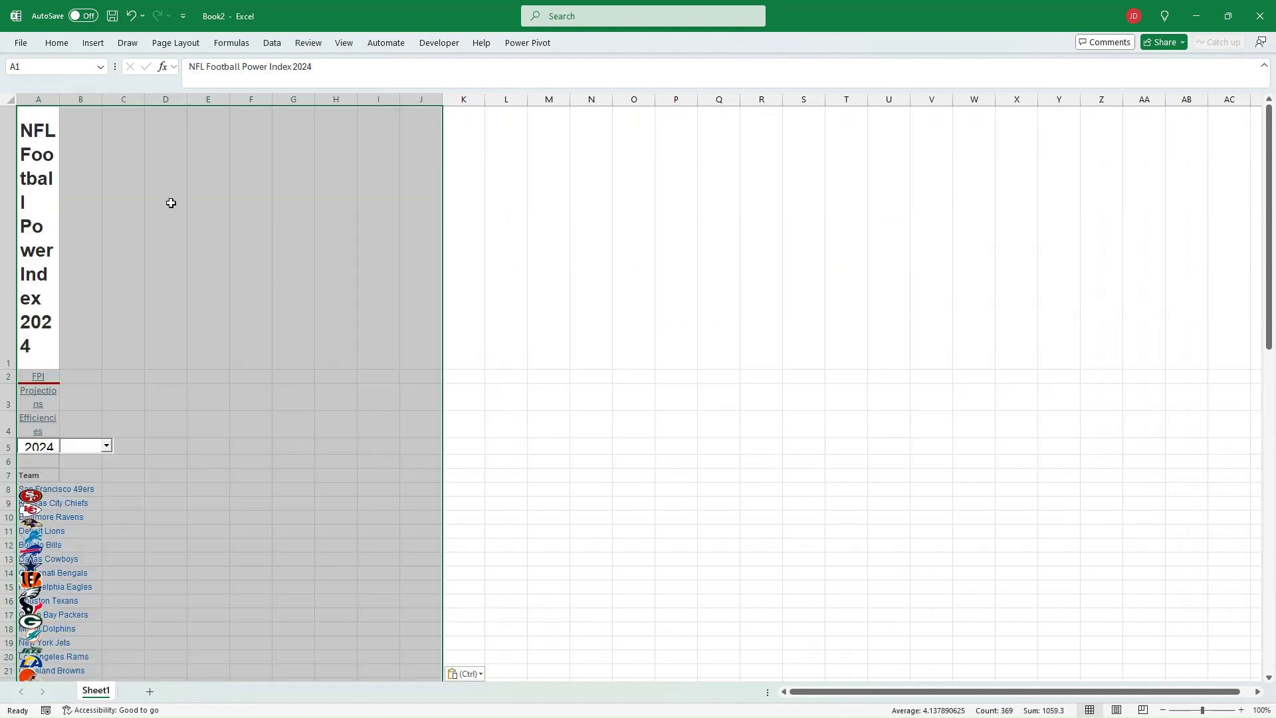
{"action": "scroll", "coordinate": [183, 248], "scroll_direction": "down", "scroll_amount": 3}
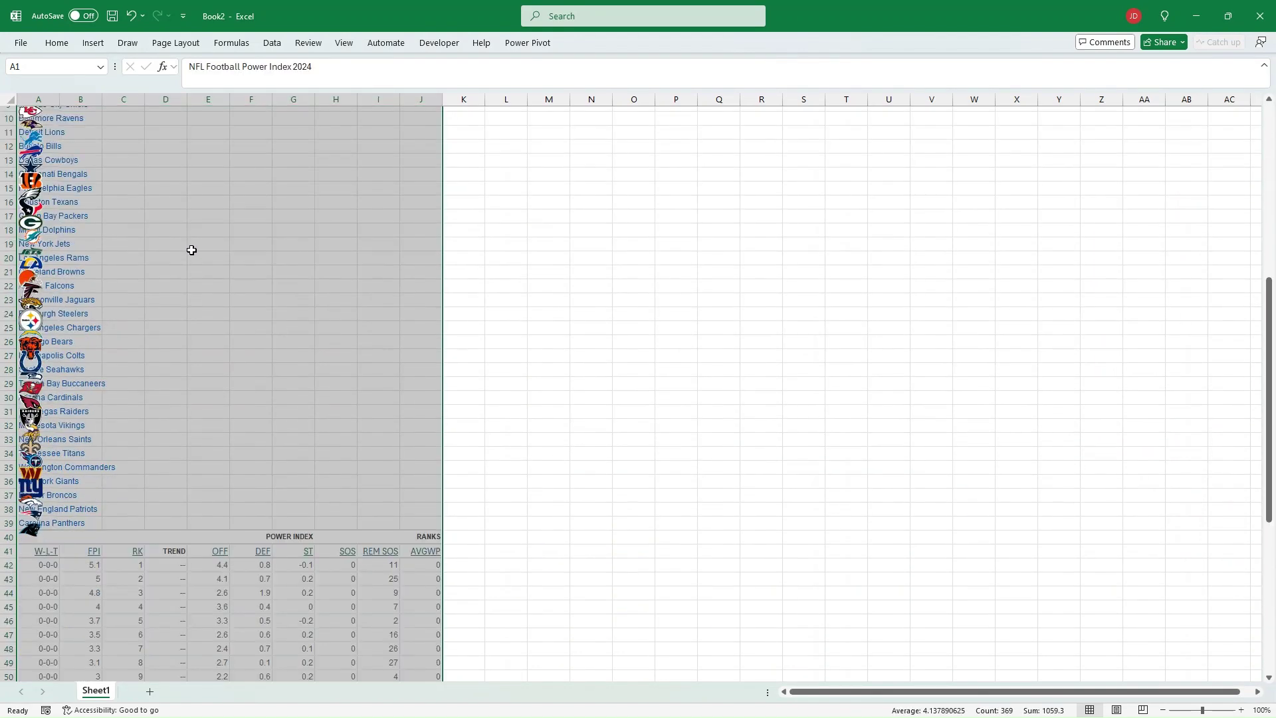
{"action": "scroll", "coordinate": [191, 250], "scroll_direction": "down", "scroll_amount": 7}
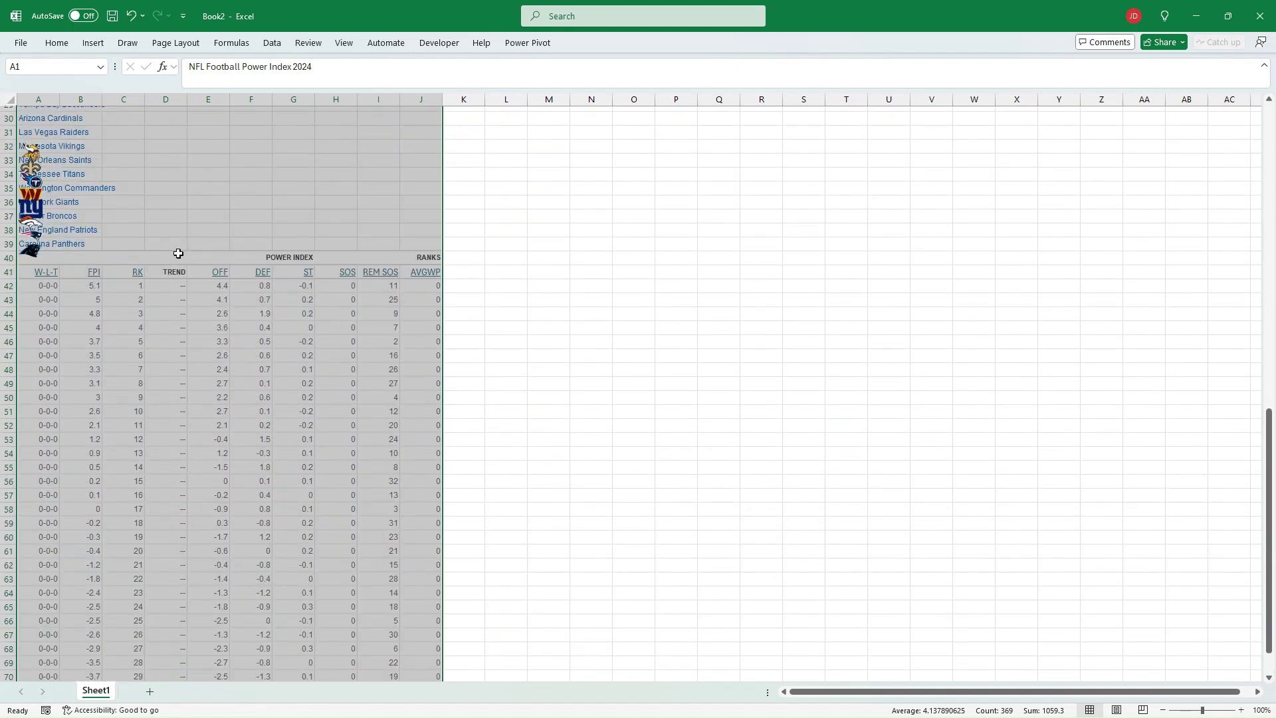
{"action": "scroll", "coordinate": [166, 256], "scroll_direction": "up", "scroll_amount": 9}
{"action": "scroll", "coordinate": [94, 459], "scroll_direction": "down", "scroll_amount": 6}
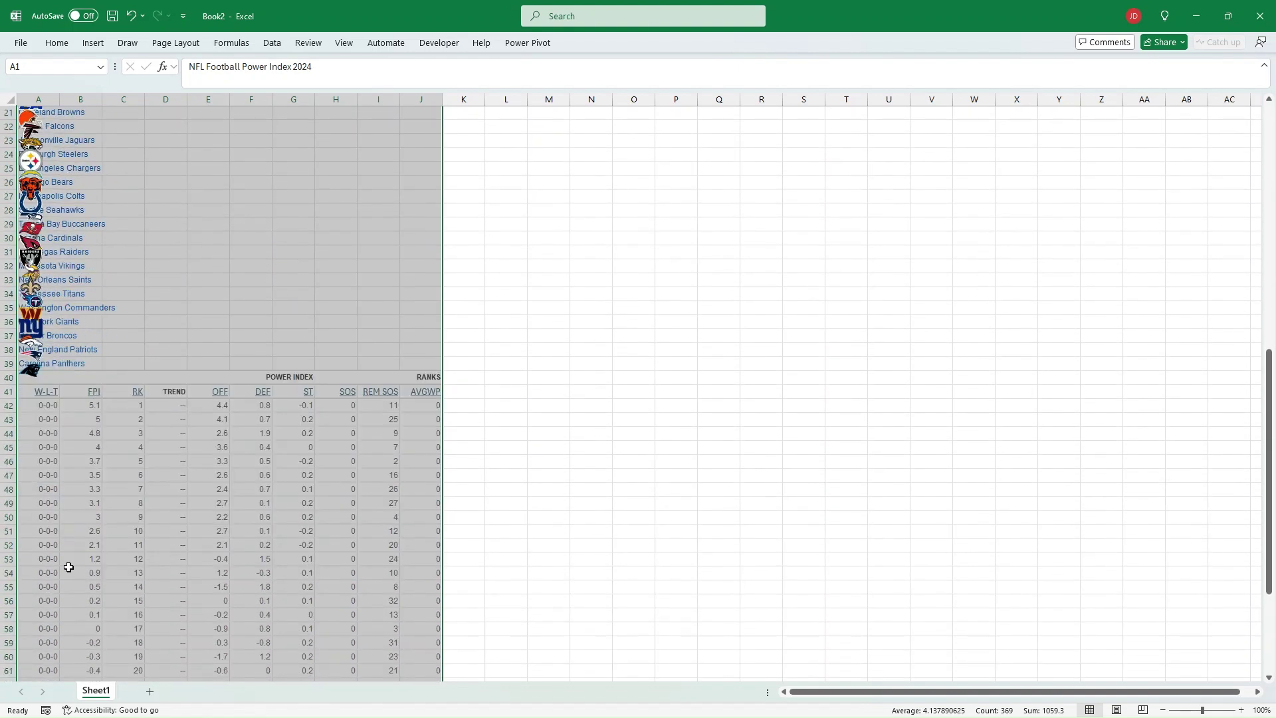
{"action": "scroll", "coordinate": [44, 174], "scroll_direction": "up", "scroll_amount": 6}
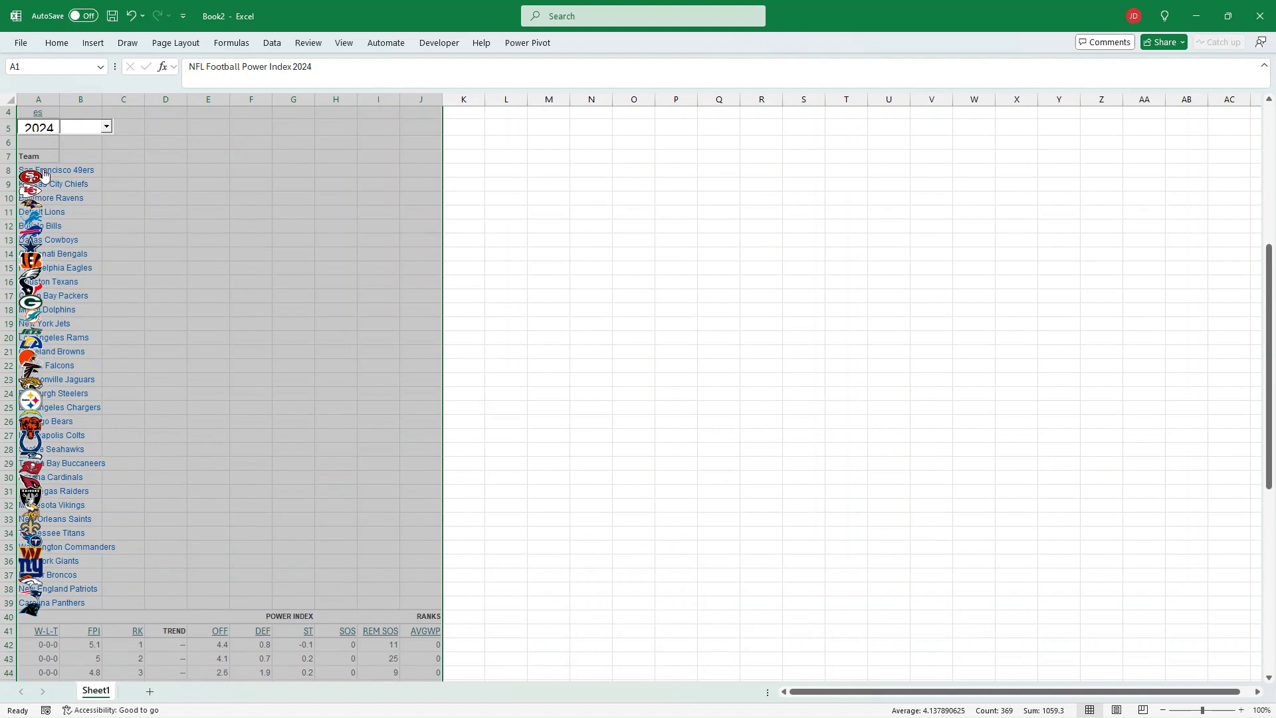
{"action": "scroll", "coordinate": [213, 299], "scroll_direction": "up", "scroll_amount": 2}
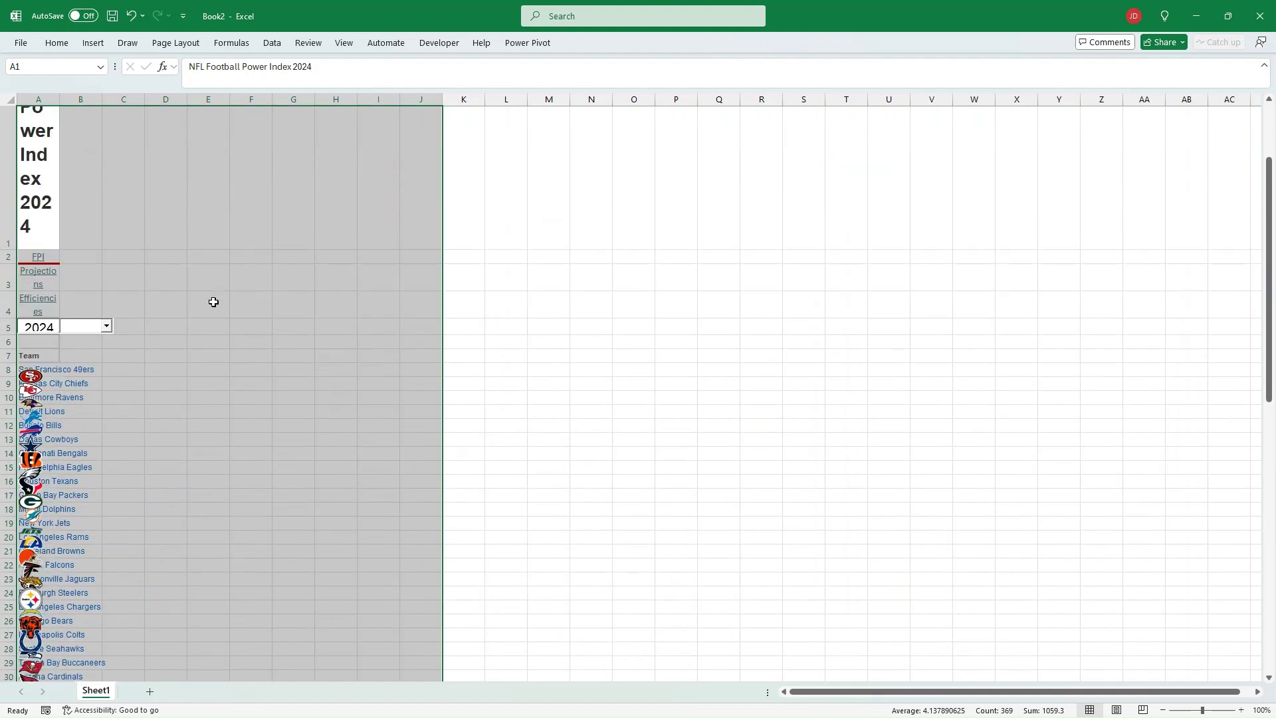
Select all objects via Go To Special and delete the team logos and 2024 dropdown
{"action": "key", "text": "ctrl+g"}
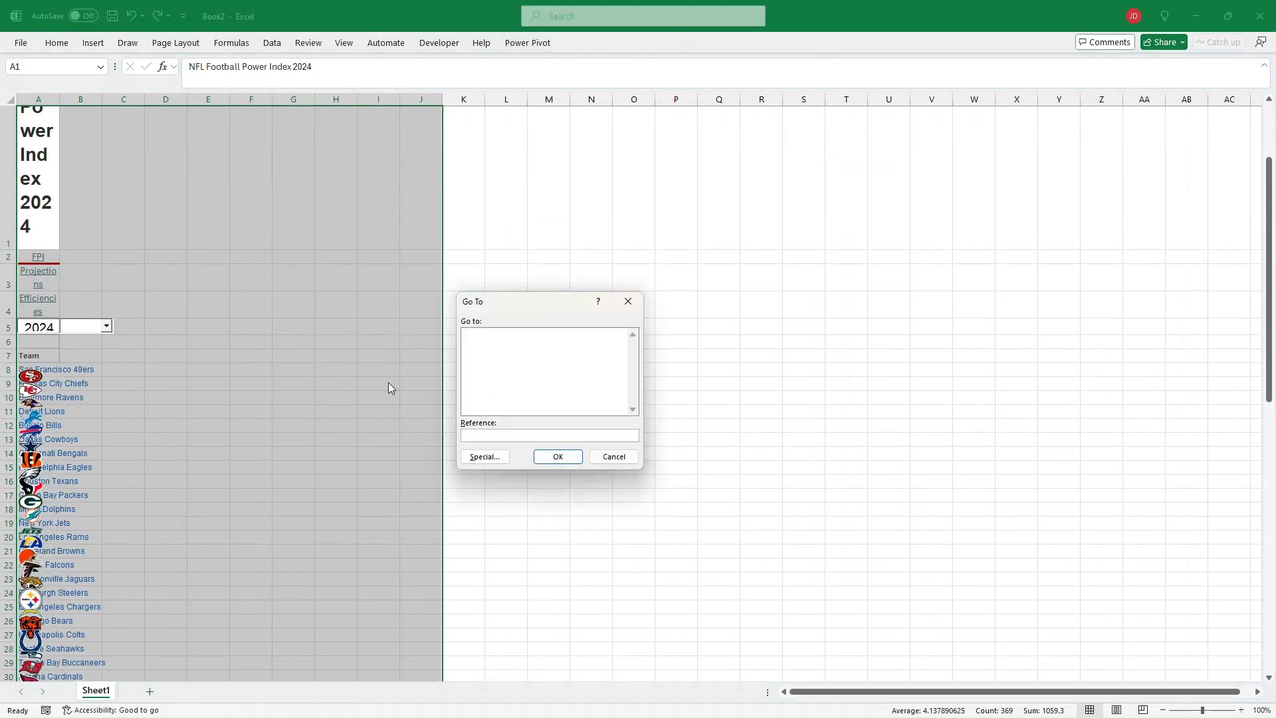
{"action": "left_click", "coordinate": [491, 459]}
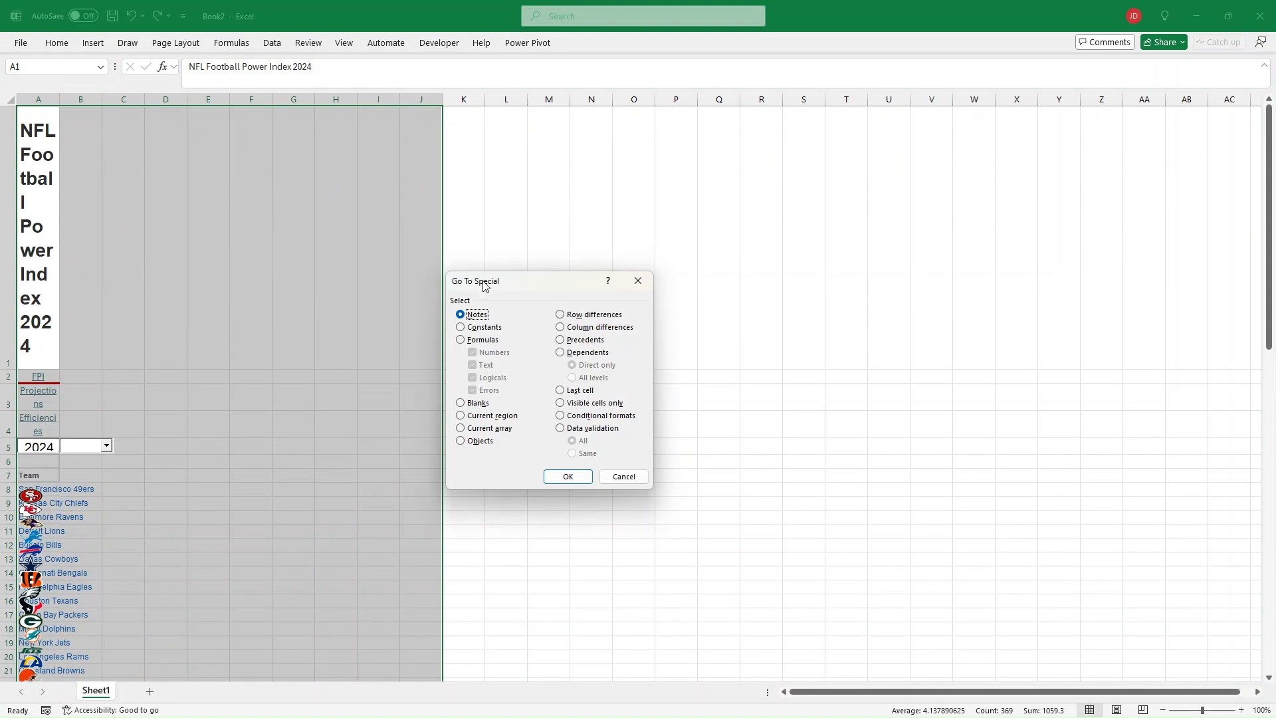
{"action": "left_click", "coordinate": [461, 441]}
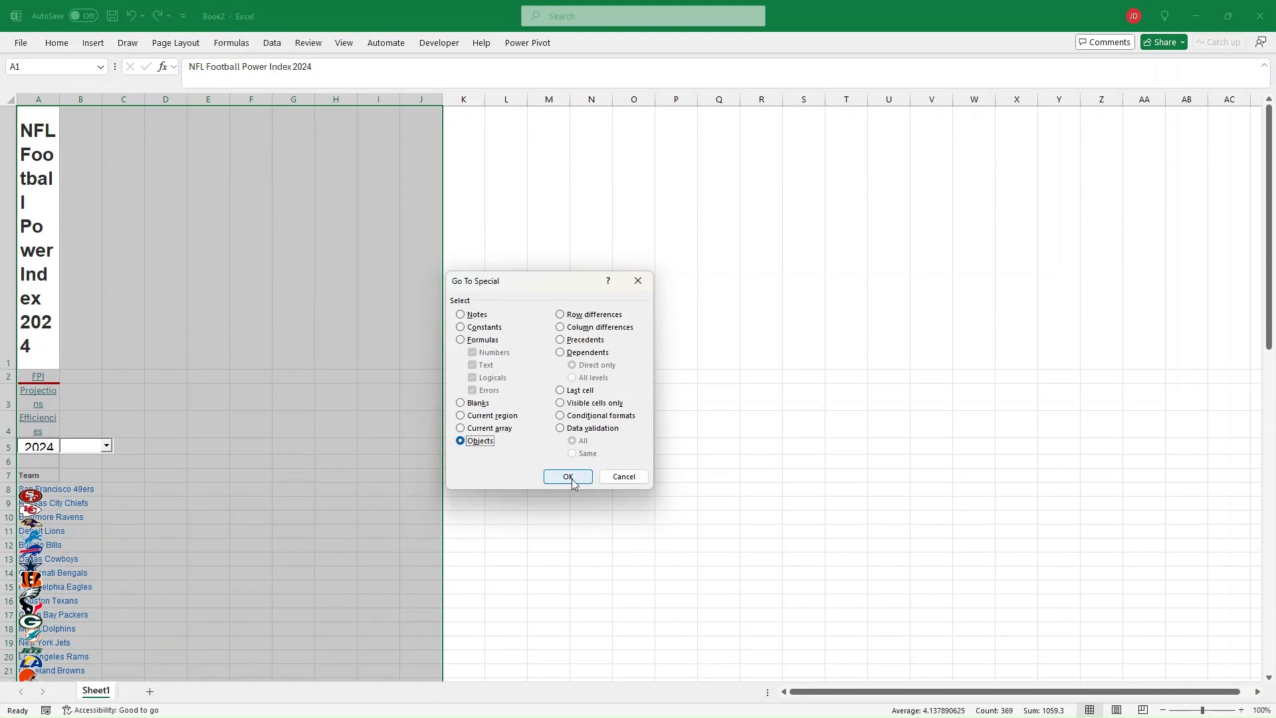
{"action": "left_click", "coordinate": [569, 477]}
{"action": "key", "text": "Delete"}
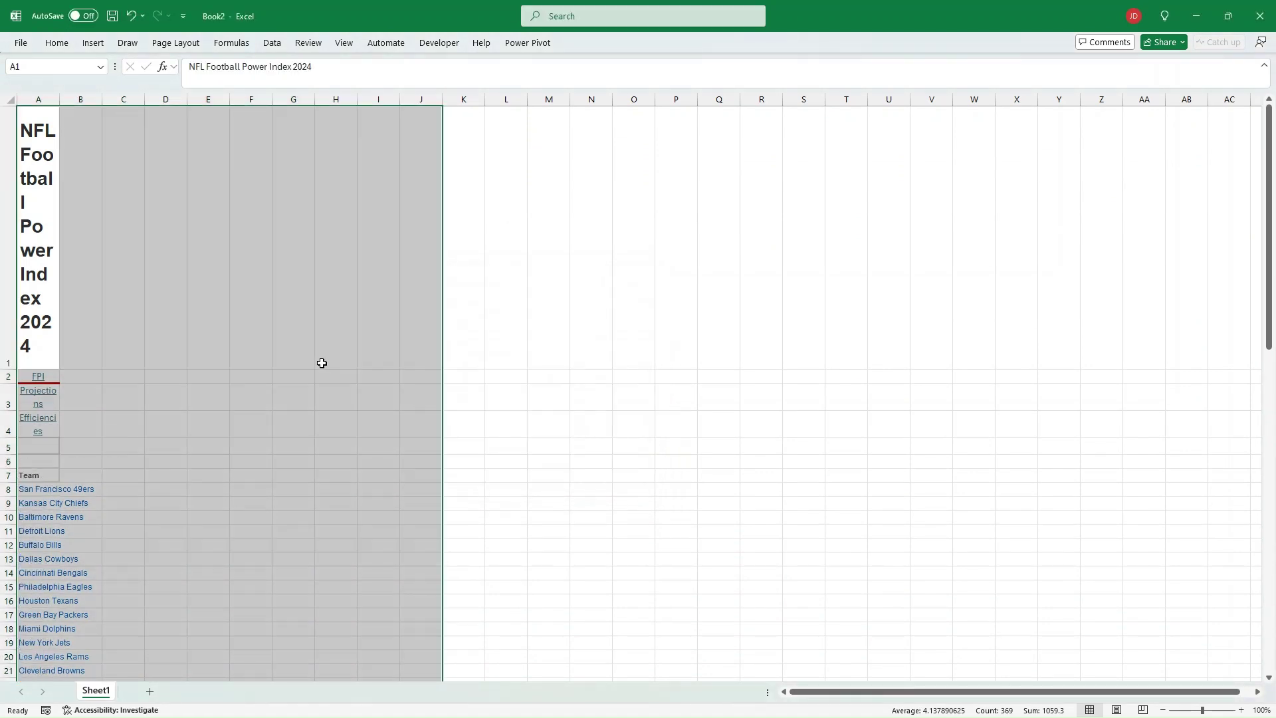
{"action": "scroll", "coordinate": [321, 363], "scroll_direction": "down", "scroll_amount": 3}
Insert a new blank column A at the left of the pasted data
{"action": "left_click", "coordinate": [37, 96]}
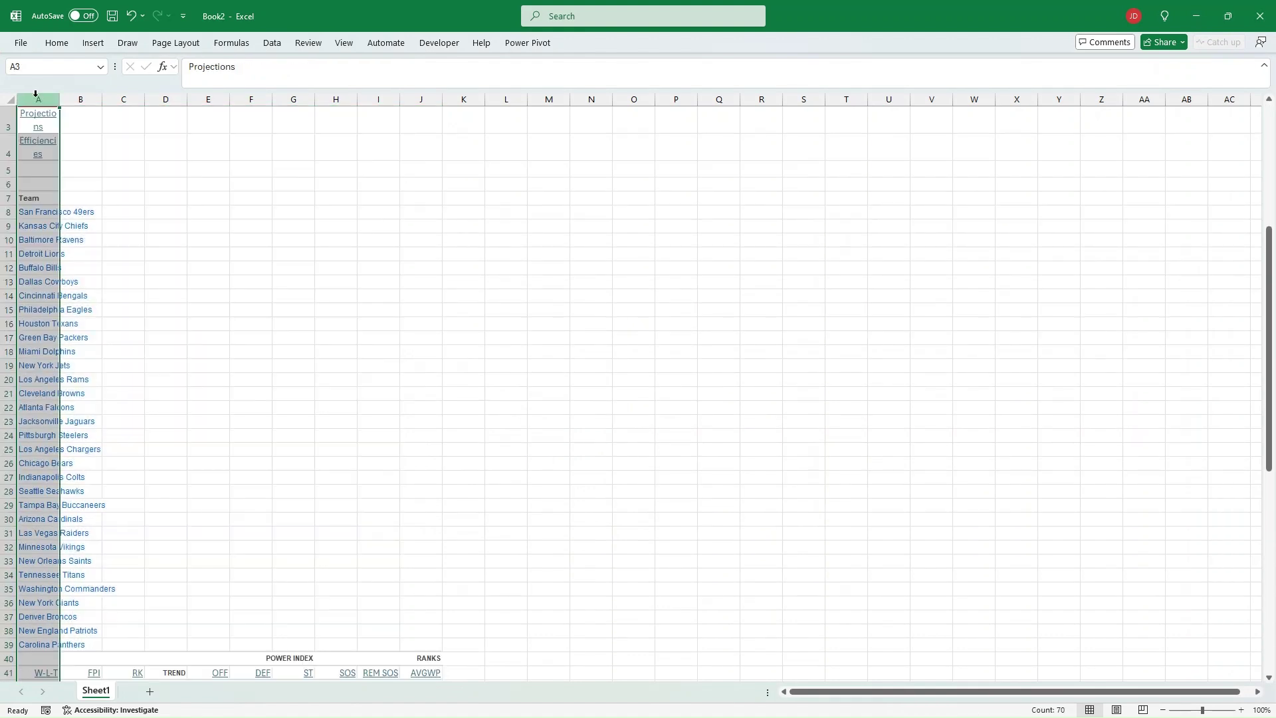
{"action": "key", "text": "ctrl+shift+equal"}
{"action": "left_click", "coordinate": [378, 295]}
{"action": "scroll", "coordinate": [51, 513], "scroll_direction": "down", "scroll_amount": 3}
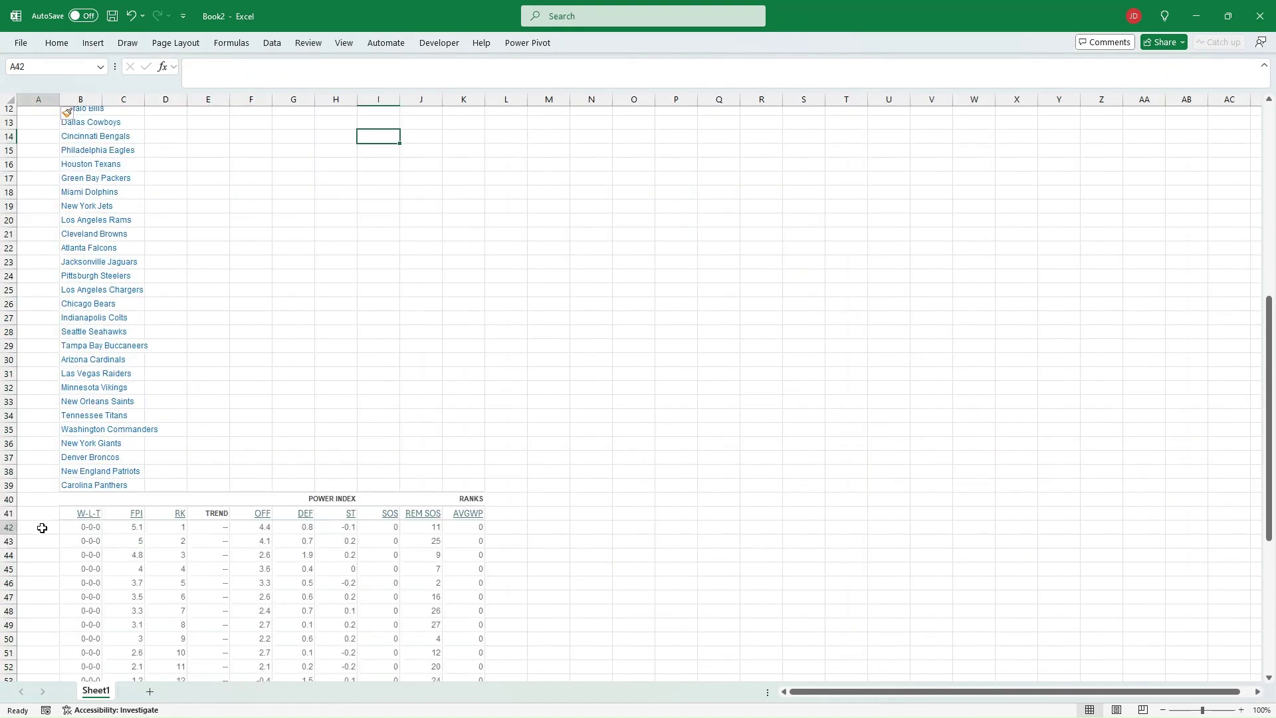
Enter =B8 in A42 and fill it down to A73 to pull in each team name
{"action": "left_click", "coordinate": [42, 528]}
{"action": "type", "text": "="}
{"action": "scroll", "coordinate": [69, 227], "scroll_direction": "up", "scroll_amount": 3}
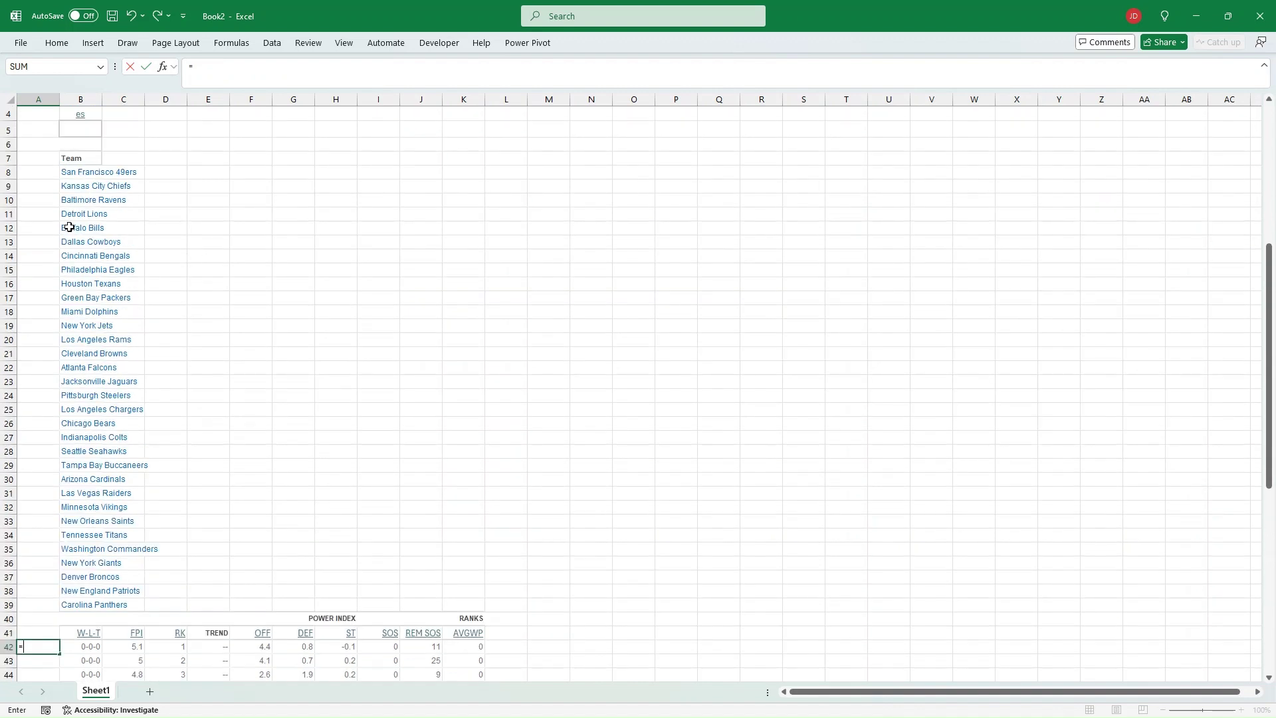
{"action": "left_click", "coordinate": [42, 172]}
{"action": "key", "text": "Right"}
{"action": "key", "text": "Return"}
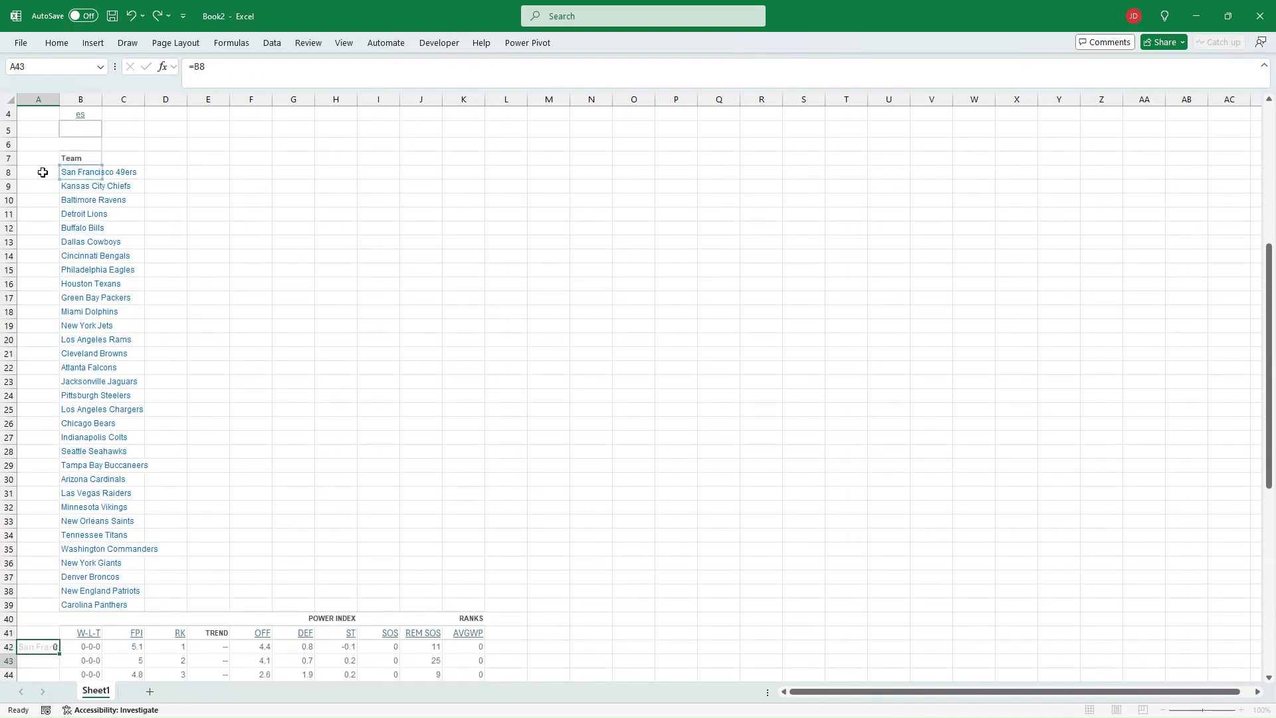
{"action": "key", "text": "Down"}
{"action": "key", "text": "Right"}
{"action": "key", "text": "ctrl+Down"}
{"action": "key", "text": "Left"}
{"action": "key", "text": "ctrl+shift+Up"}
{"action": "key", "text": "ctrl+d"}
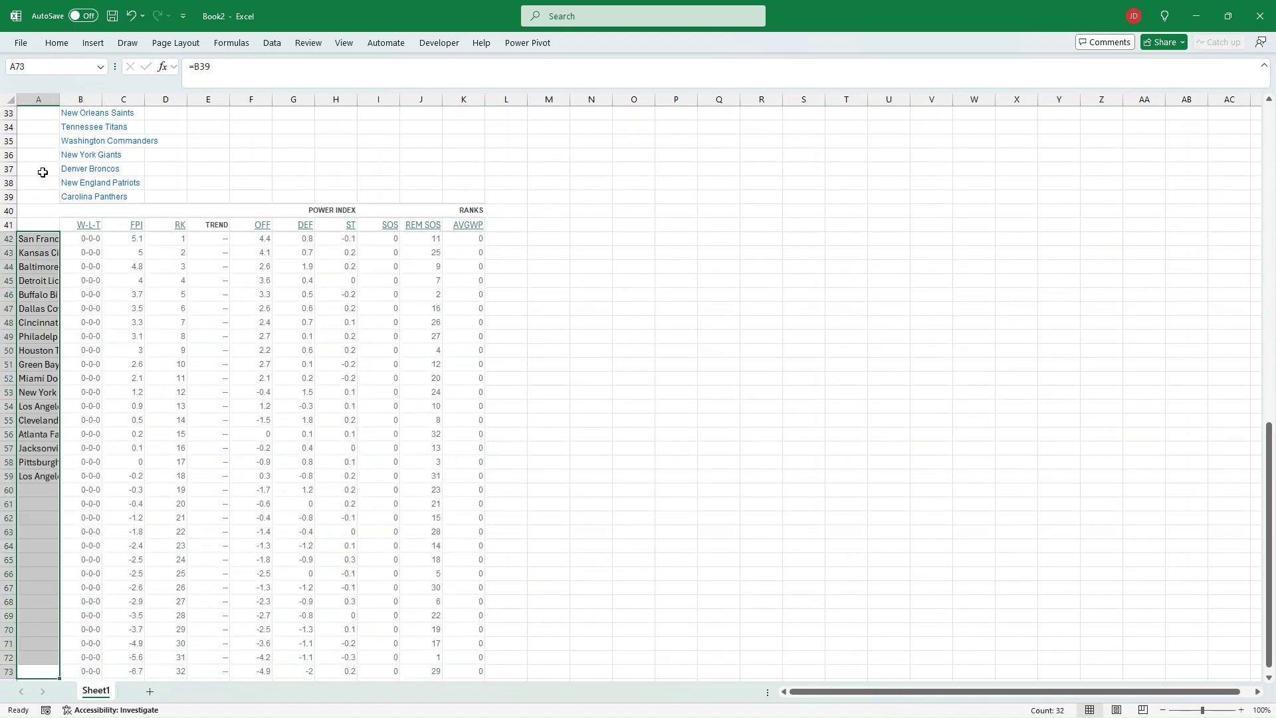
AutoFit column A so the team names show fully, then review the table
{"action": "key", "text": "alt+h"}
{"action": "key", "text": "o"}
{"action": "key", "text": "i"}
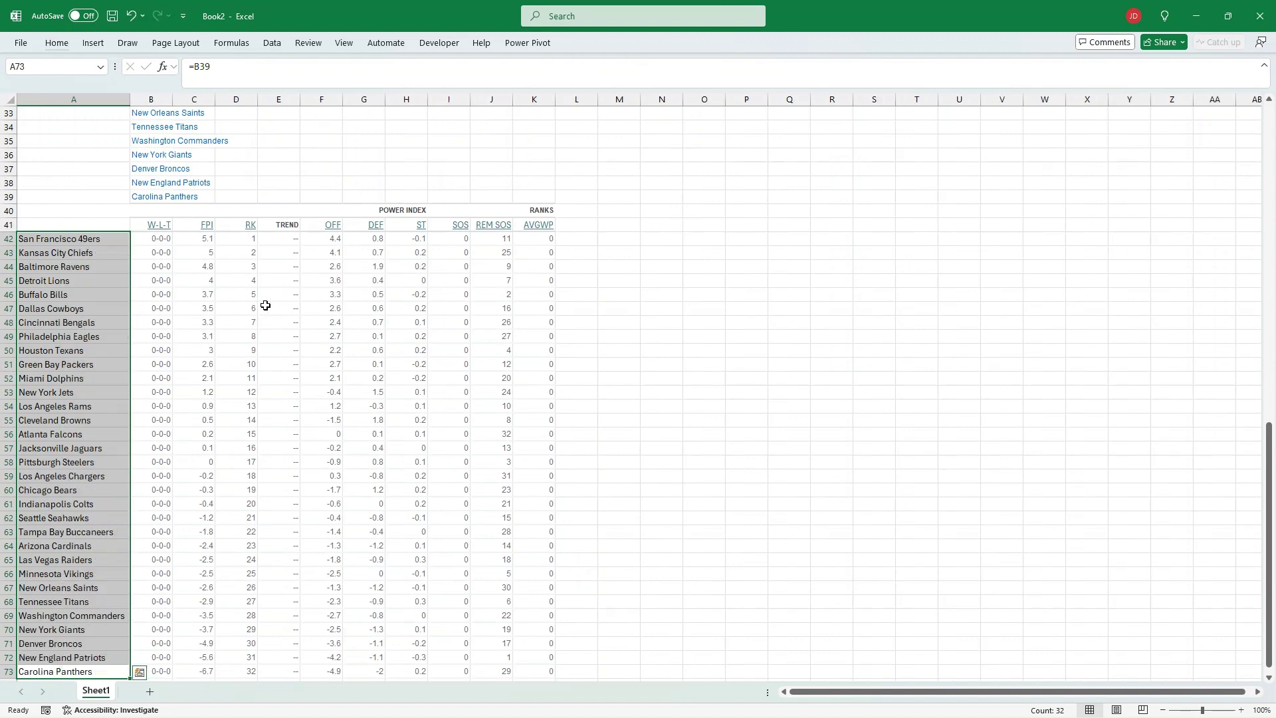
{"action": "left_click", "coordinate": [276, 307]}
{"action": "left_click_drag", "start_coordinate": [90, 239], "coordinate": [541, 615]}
{"action": "left_click", "coordinate": [284, 377]}
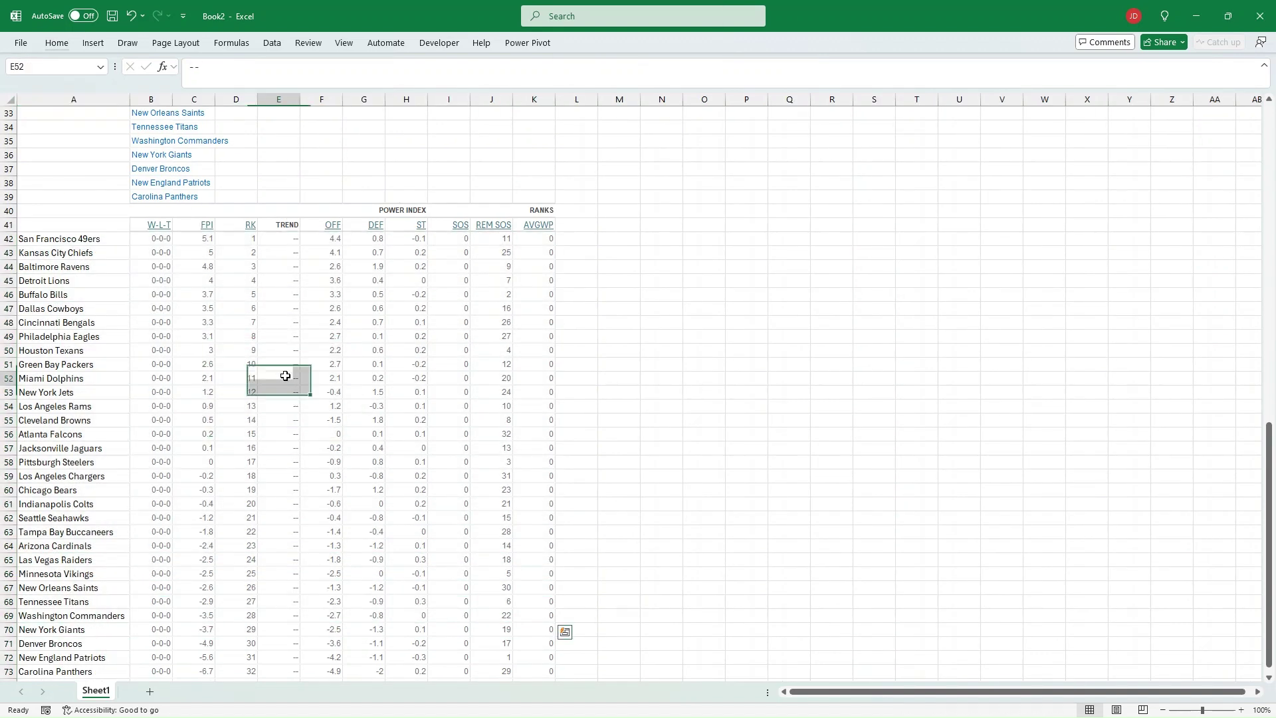
{"action": "scroll", "coordinate": [293, 375], "scroll_direction": "up", "scroll_amount": 3}
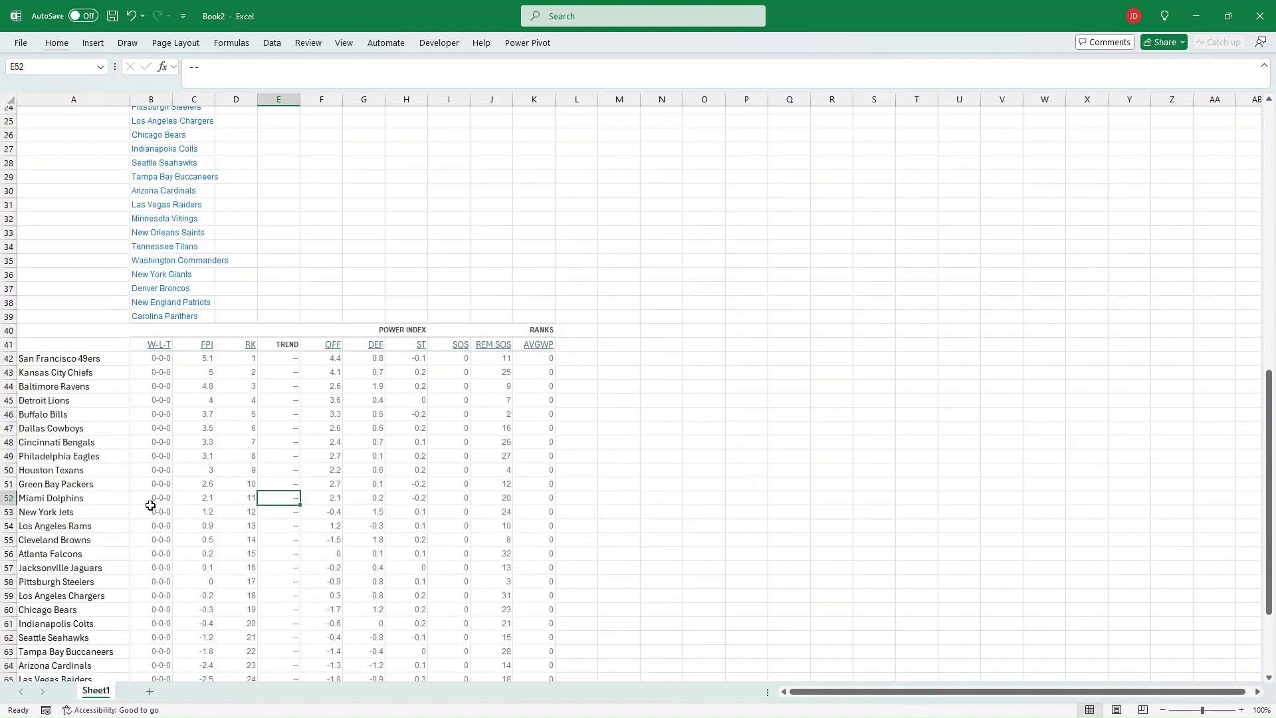
{"action": "scroll", "coordinate": [327, 401], "scroll_direction": "up", "scroll_amount": 4}
{"action": "scroll", "coordinate": [328, 400], "scroll_direction": "up", "scroll_amount": 3}
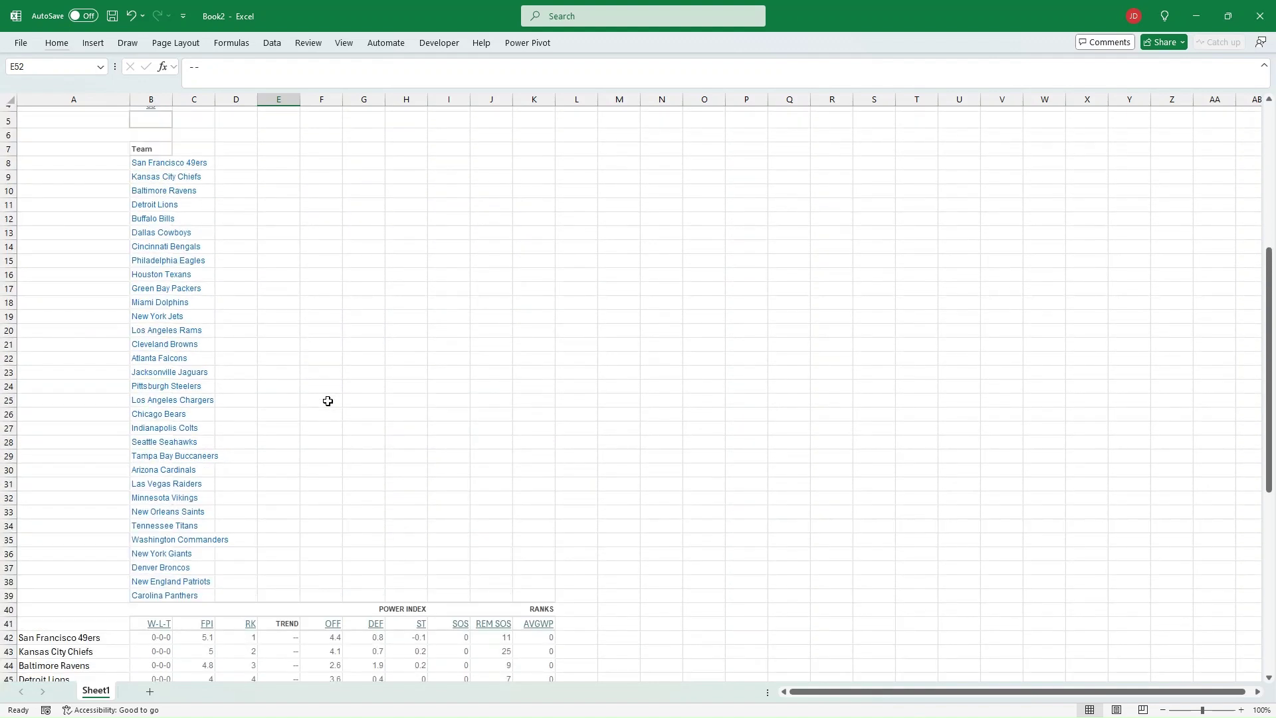
{"action": "scroll", "coordinate": [328, 401], "scroll_direction": "down", "scroll_amount": 10}
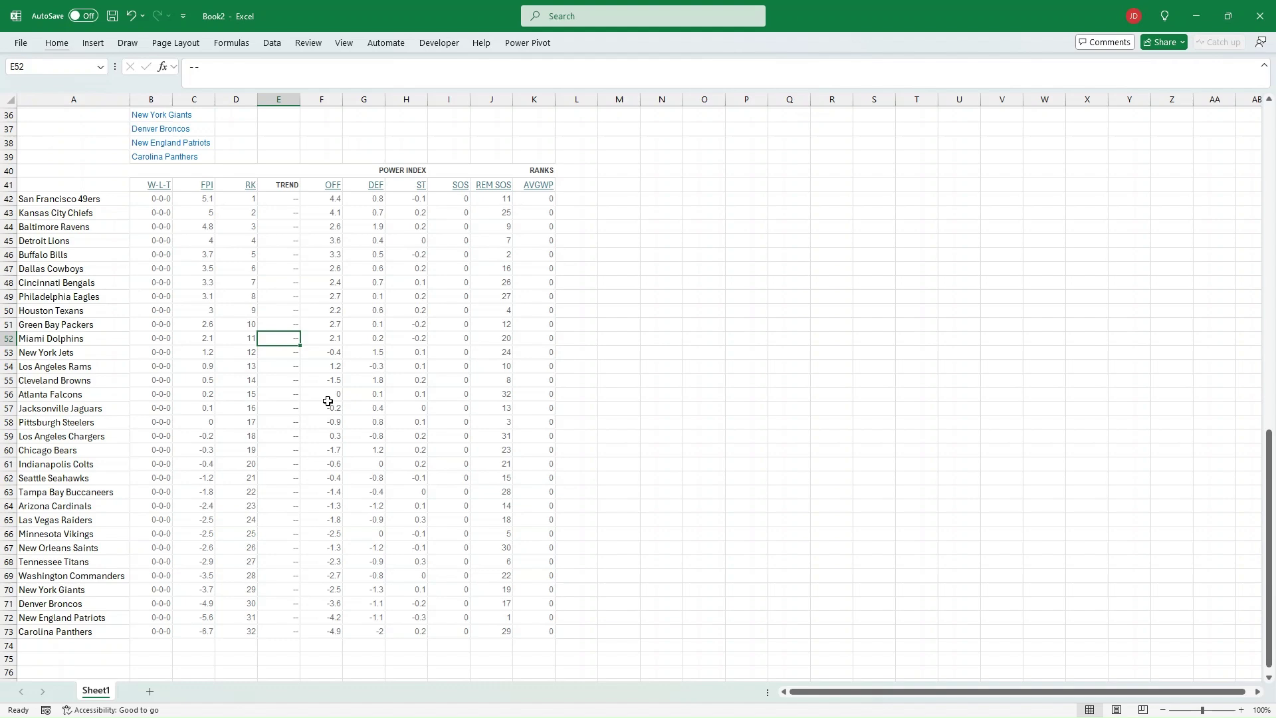
{"action": "scroll", "coordinate": [327, 402], "scroll_direction": "up", "scroll_amount": 12}
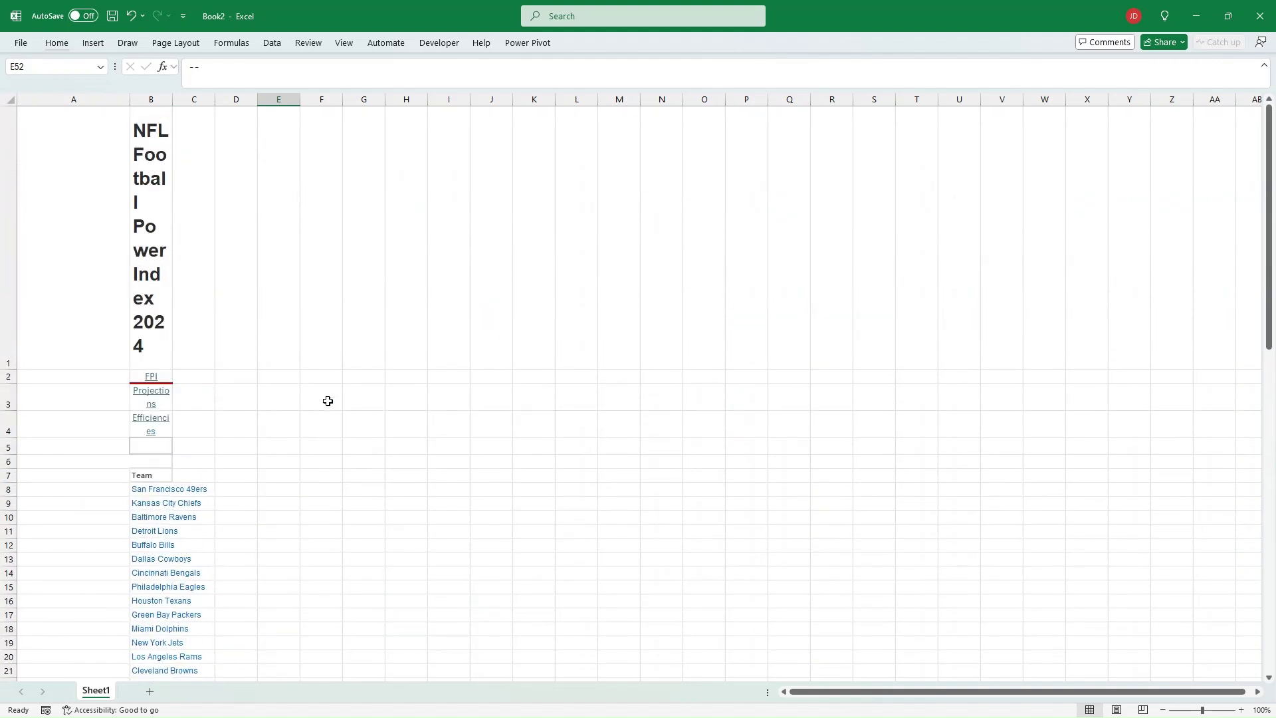
{"action": "scroll", "coordinate": [328, 401], "scroll_direction": "down", "scroll_amount": 10}
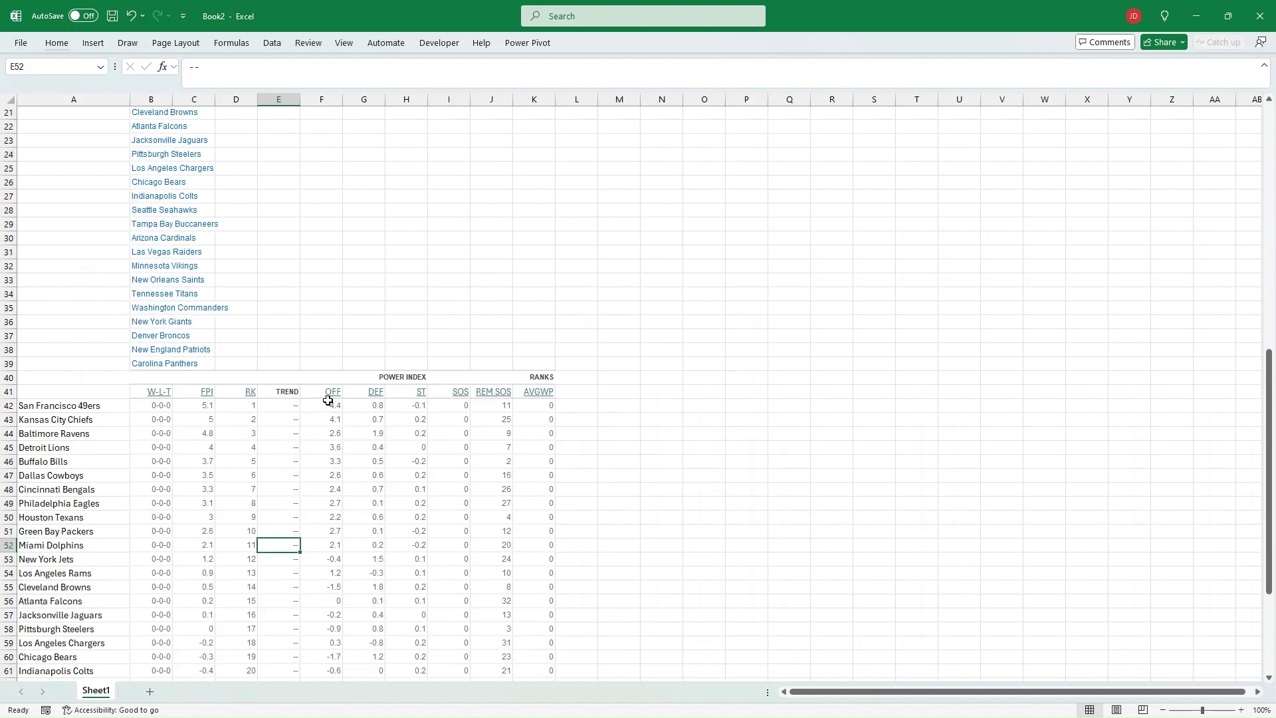
{"action": "scroll", "coordinate": [328, 401], "scroll_direction": "down", "scroll_amount": 4}
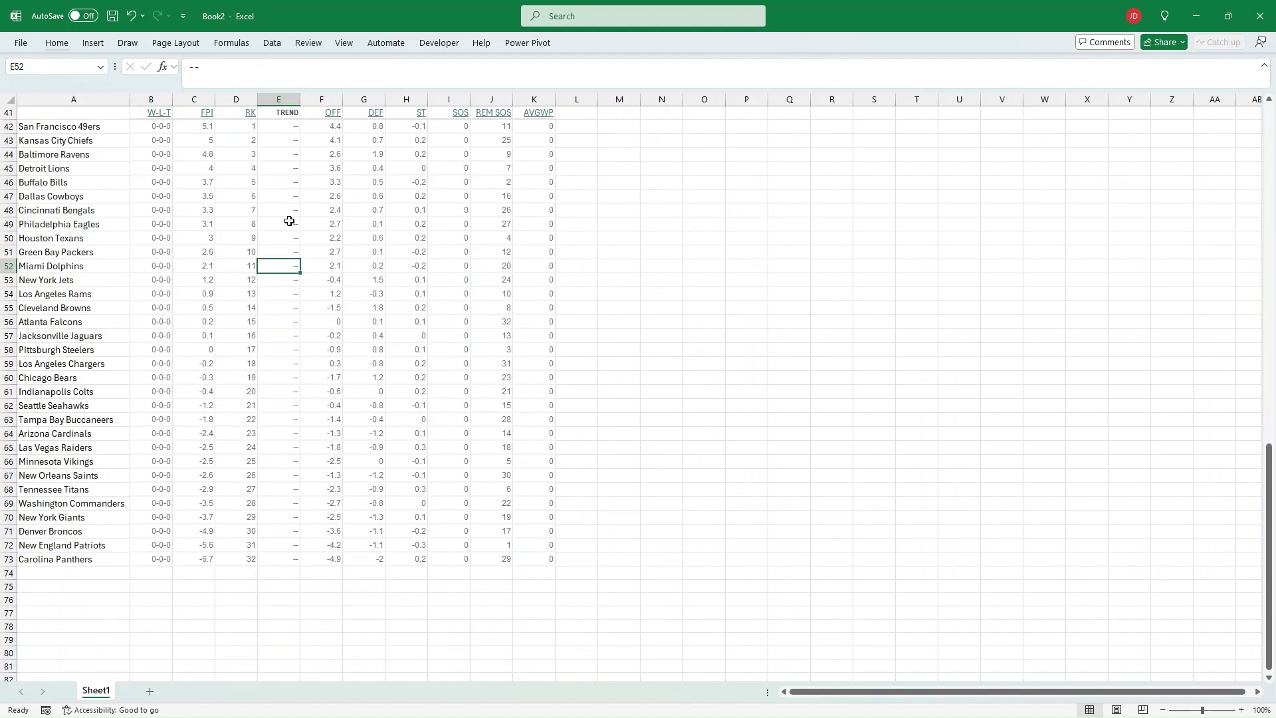
{"action": "scroll", "coordinate": [287, 219], "scroll_direction": "up", "scroll_amount": 2}
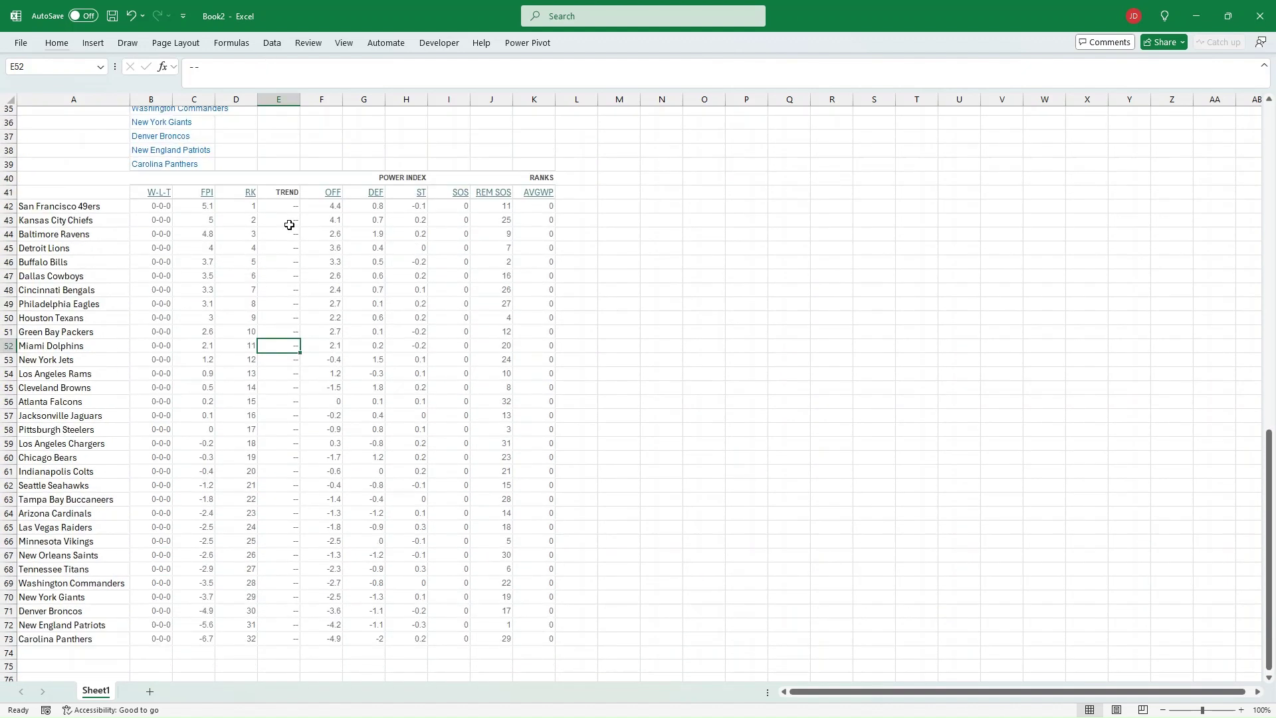
Add a blank Sheet2 and copy the espn.com/nfl/fpi address from Chrome's address bar
{"action": "left_click", "coordinate": [152, 693]}
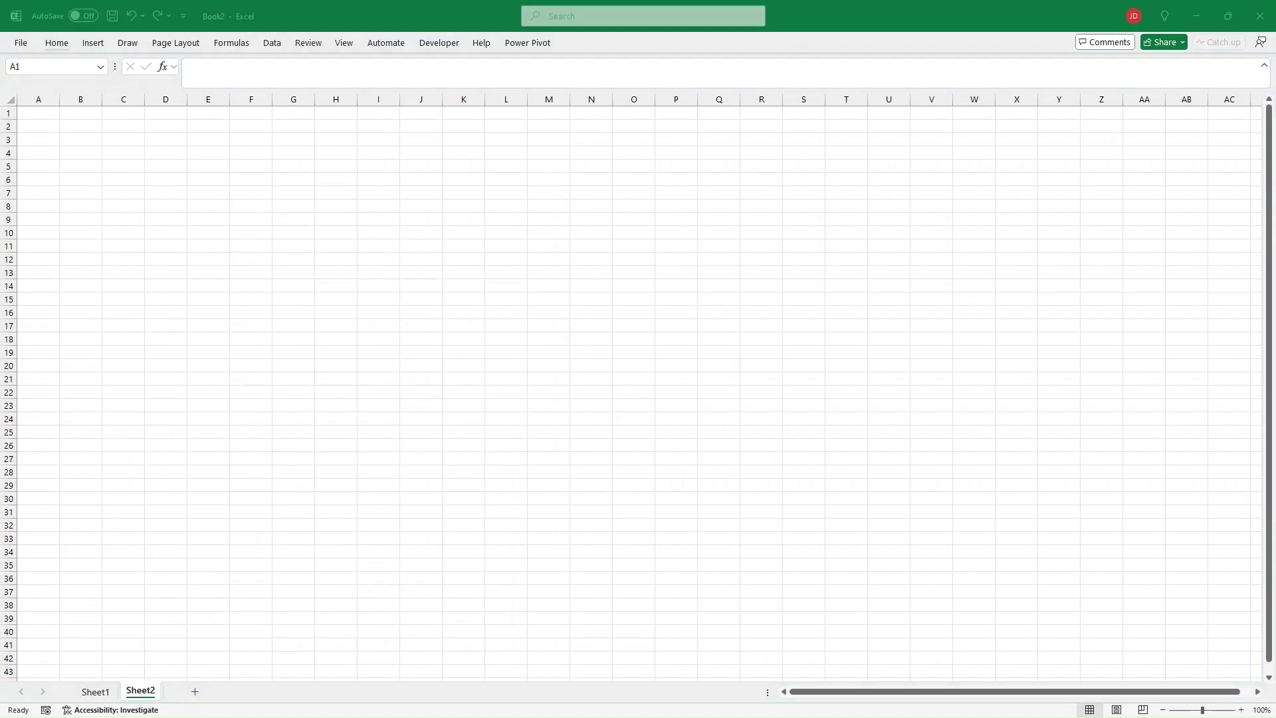
{"action": "double_click", "coordinate": [519, 262]}
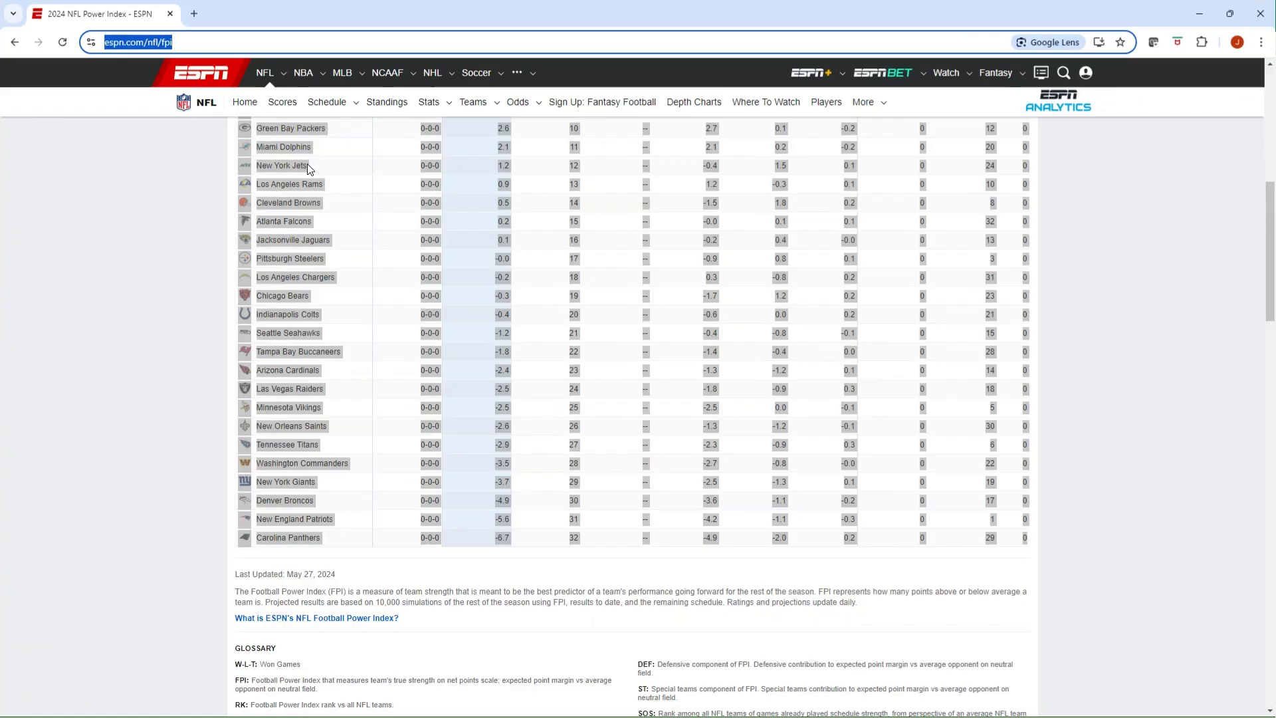
{"action": "left_click", "coordinate": [238, 41]}
{"action": "left_click_drag", "start_coordinate": [250, 44], "coordinate": [101, 44]}
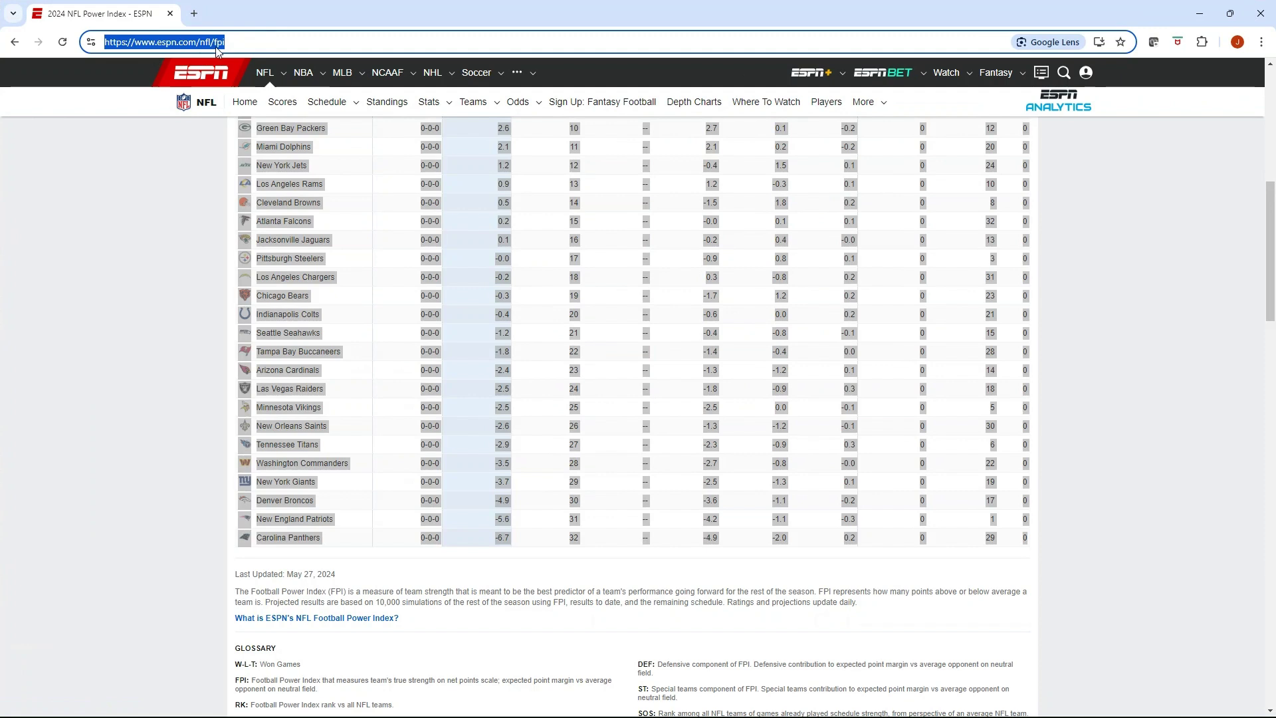
{"action": "key", "text": "alt+Tab"}
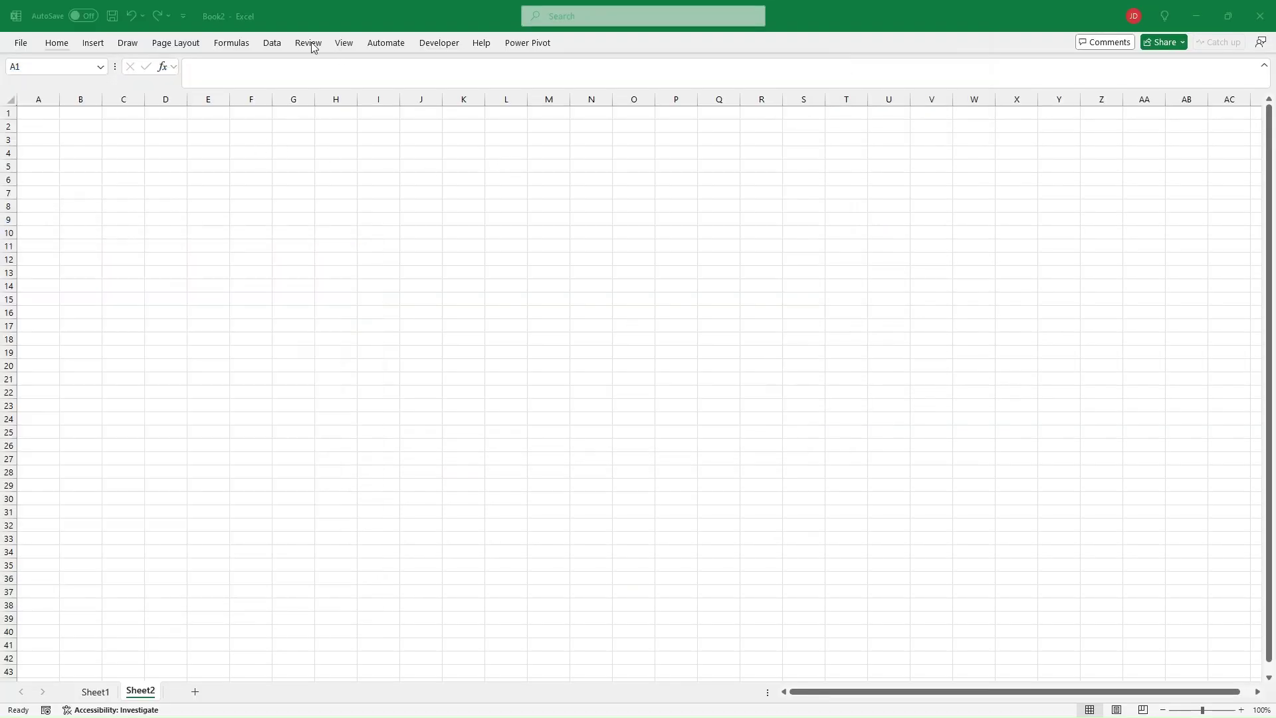
{"action": "left_click", "coordinate": [271, 44]}
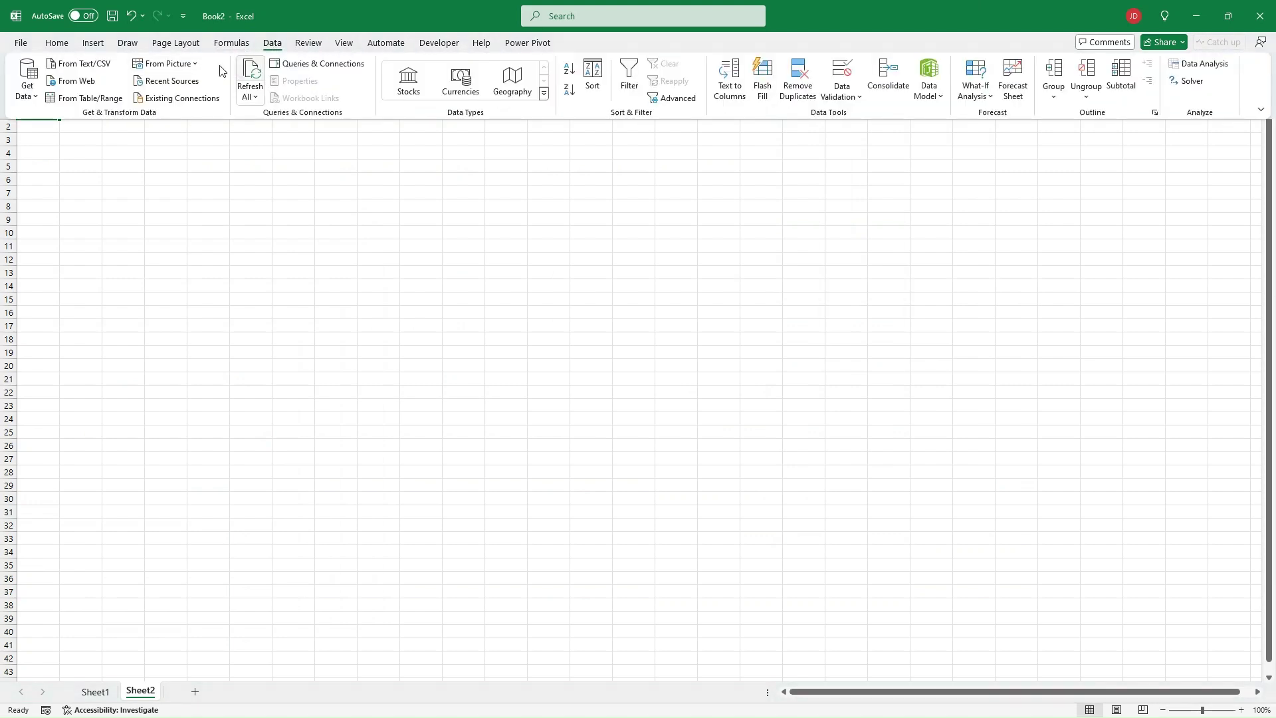
{"action": "left_click", "coordinate": [77, 82]}
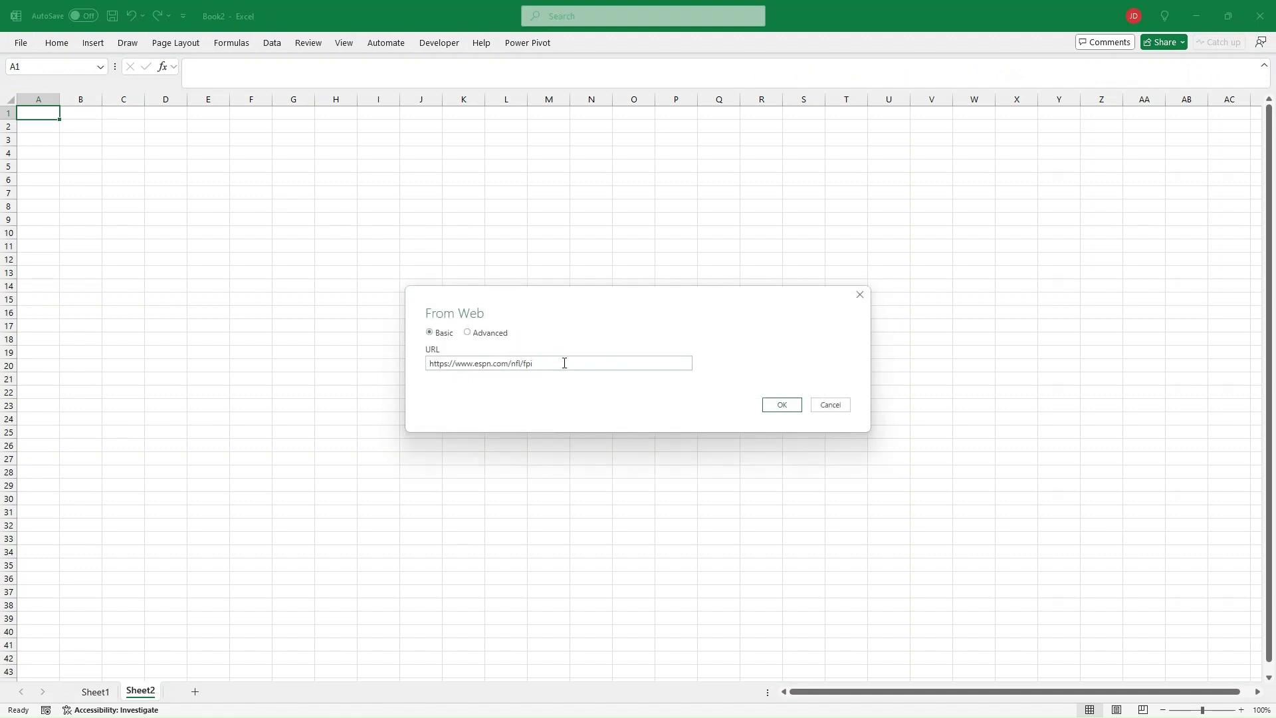
{"action": "left_click", "coordinate": [785, 407]}
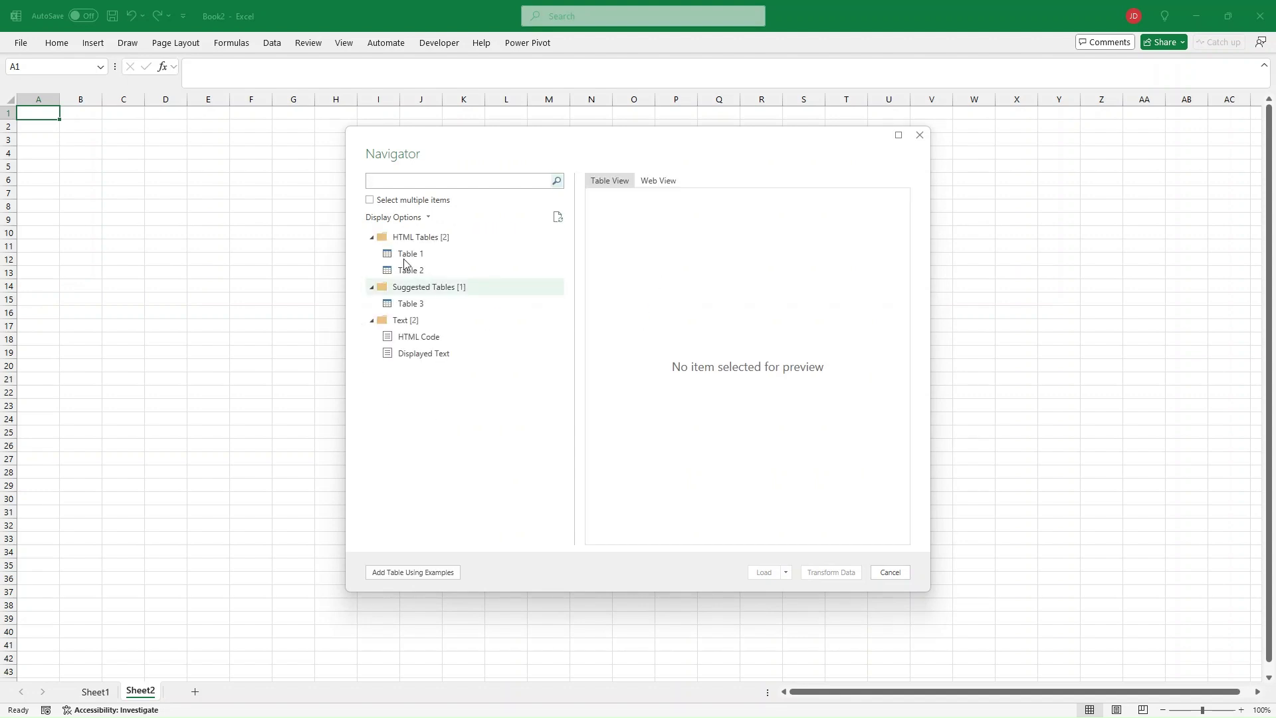
Preview Table 1's team names and Table 2's FPI stats in Navigator
{"action": "left_click", "coordinate": [408, 255]}
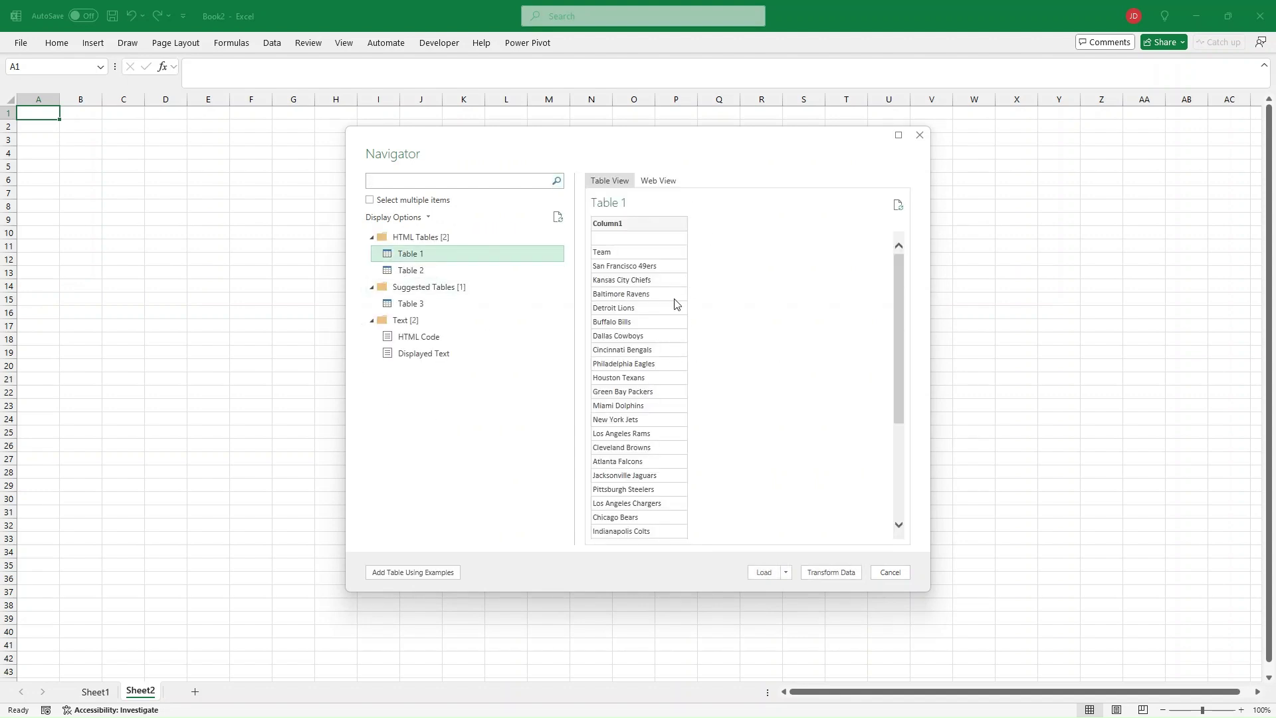
{"action": "scroll", "coordinate": [658, 286], "scroll_direction": "down", "scroll_amount": 4}
{"action": "scroll", "coordinate": [656, 294], "scroll_direction": "up", "scroll_amount": 4}
{"action": "left_click", "coordinate": [416, 271]}
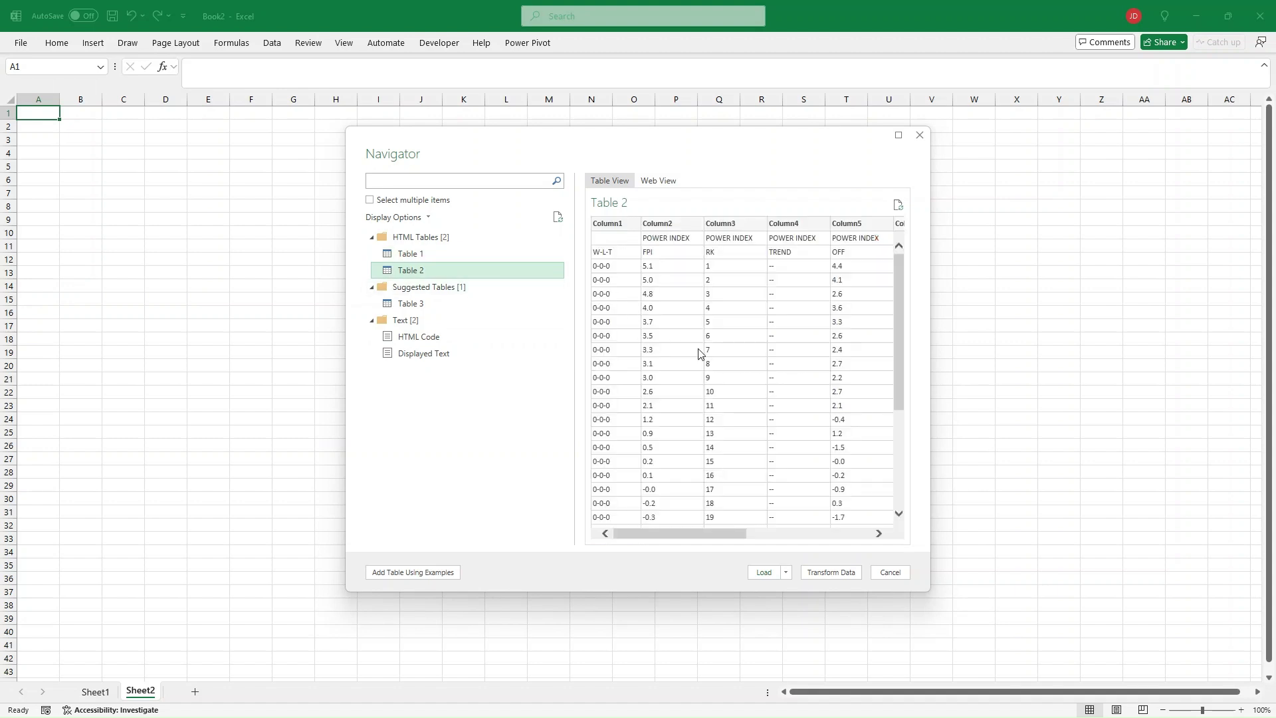
Select both Table 1 and Table 2 and load them into the workbook
{"action": "left_click", "coordinate": [369, 201]}
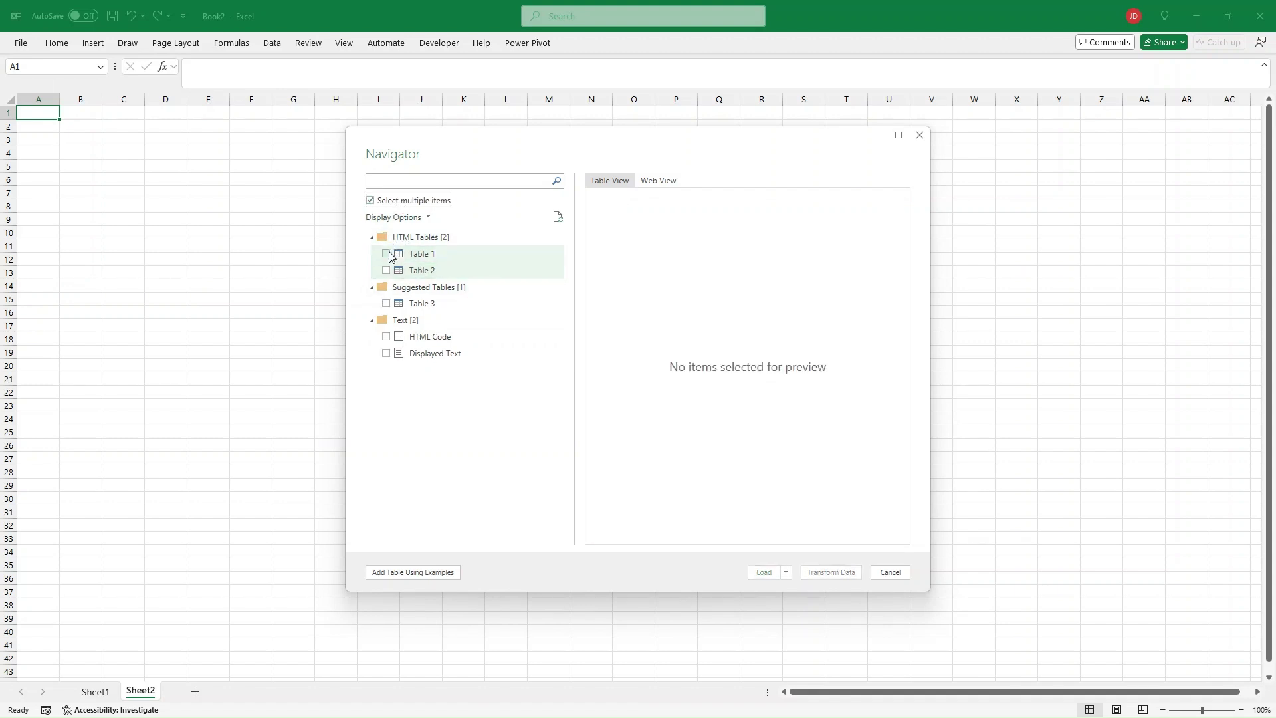
{"action": "left_click", "coordinate": [387, 255]}
{"action": "left_click", "coordinate": [387, 270]}
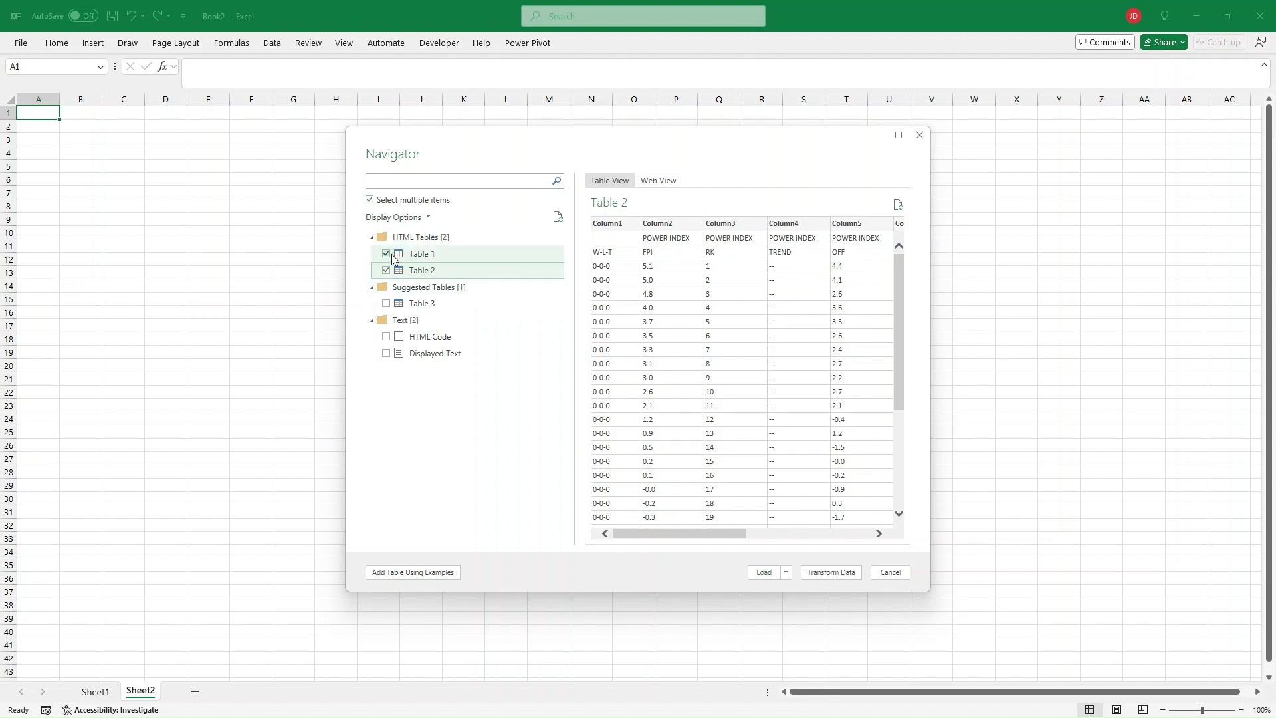
{"action": "left_click", "coordinate": [761, 572]}
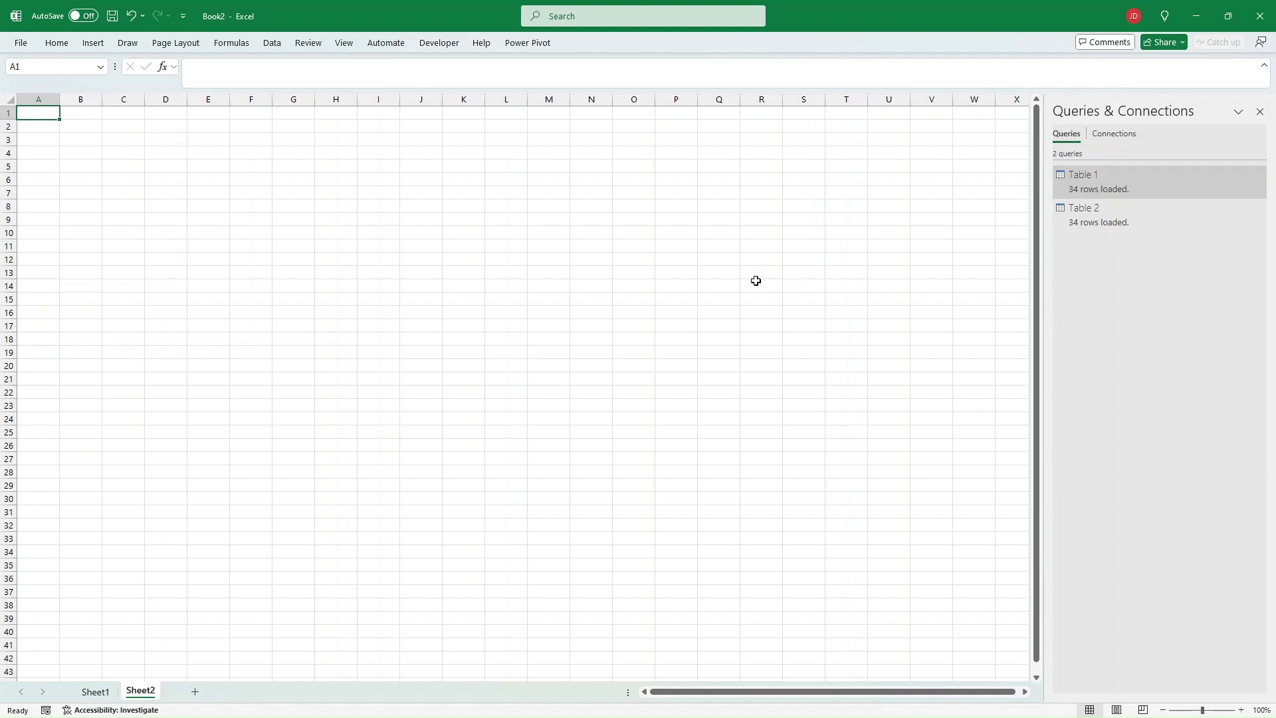
In Power Query Editor, add an Index column starting at 0 to the Table 1 query
{"action": "double_click", "coordinate": [1122, 178]}
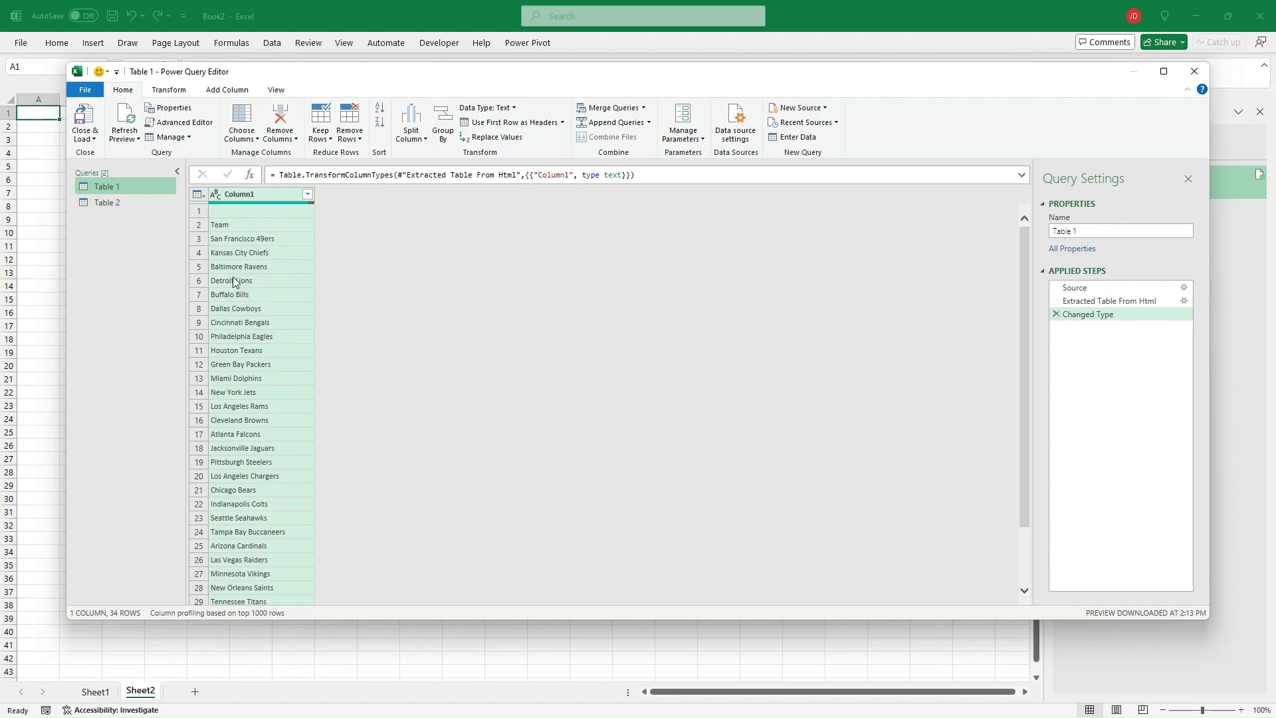
{"action": "left_click", "coordinate": [226, 91]}
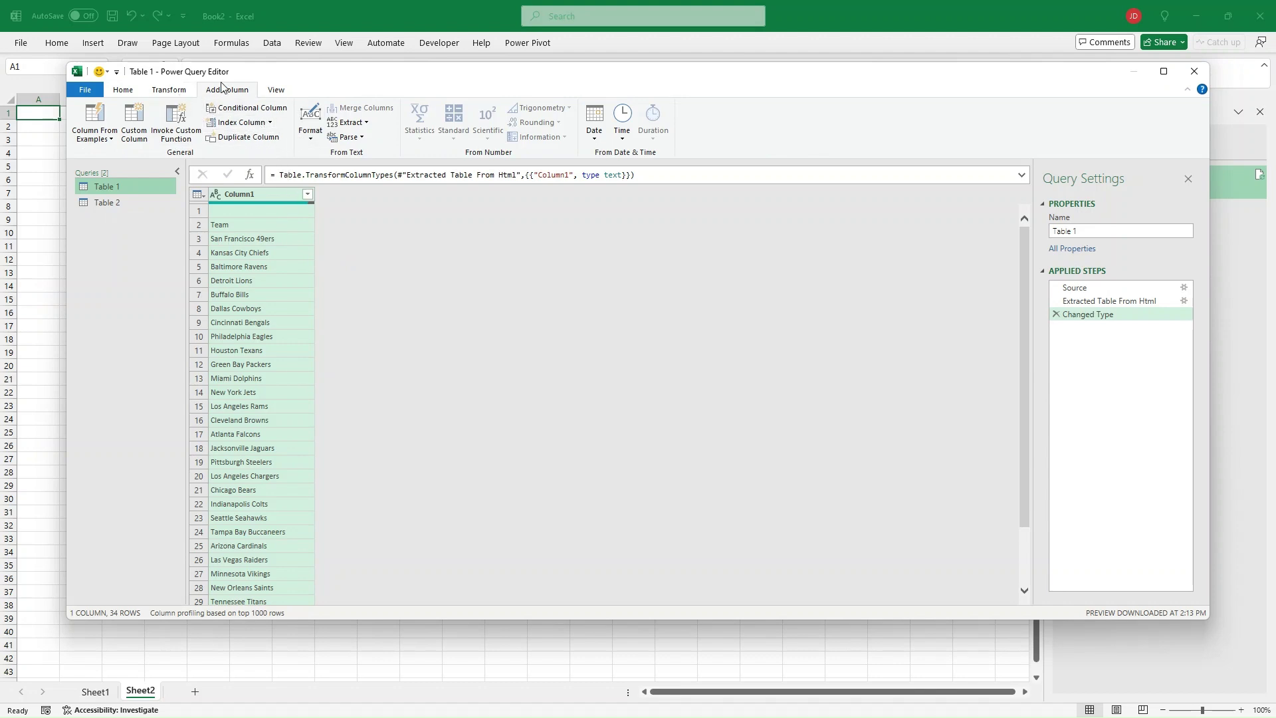
{"action": "left_click", "coordinate": [269, 124]}
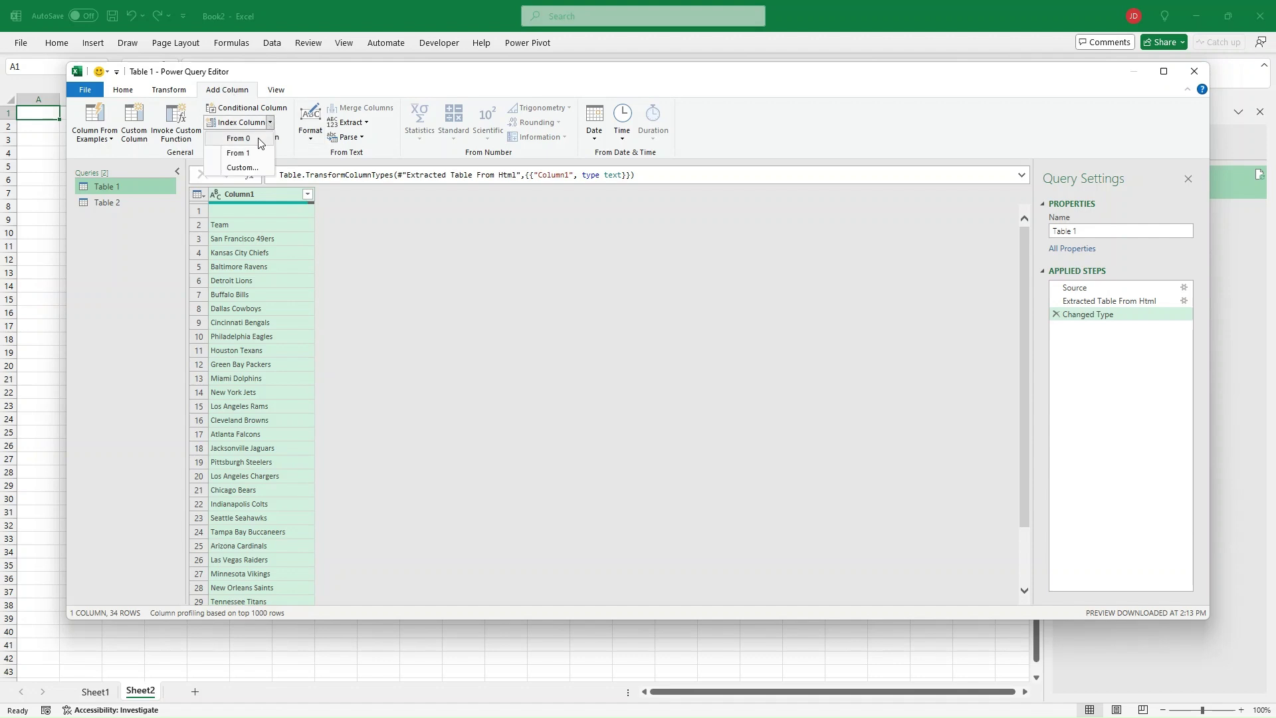
{"action": "left_click", "coordinate": [253, 138]}
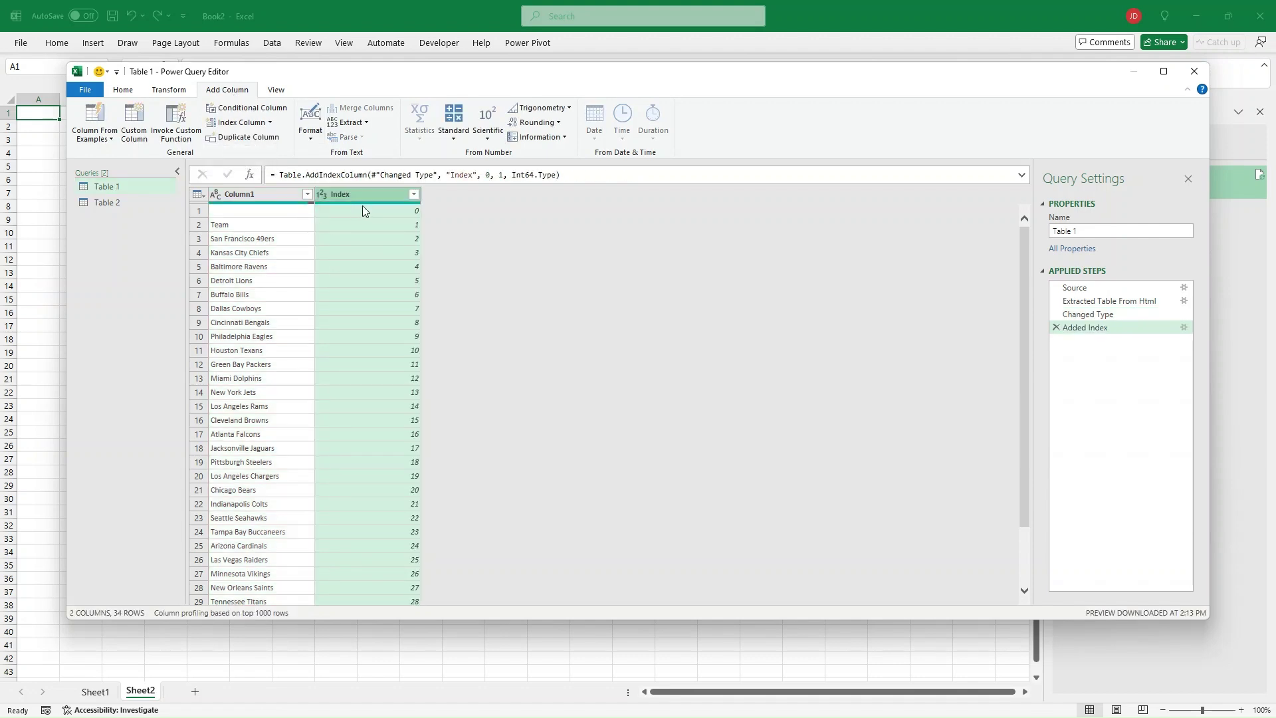
{"action": "scroll", "coordinate": [362, 351], "scroll_direction": "down", "scroll_amount": 2}
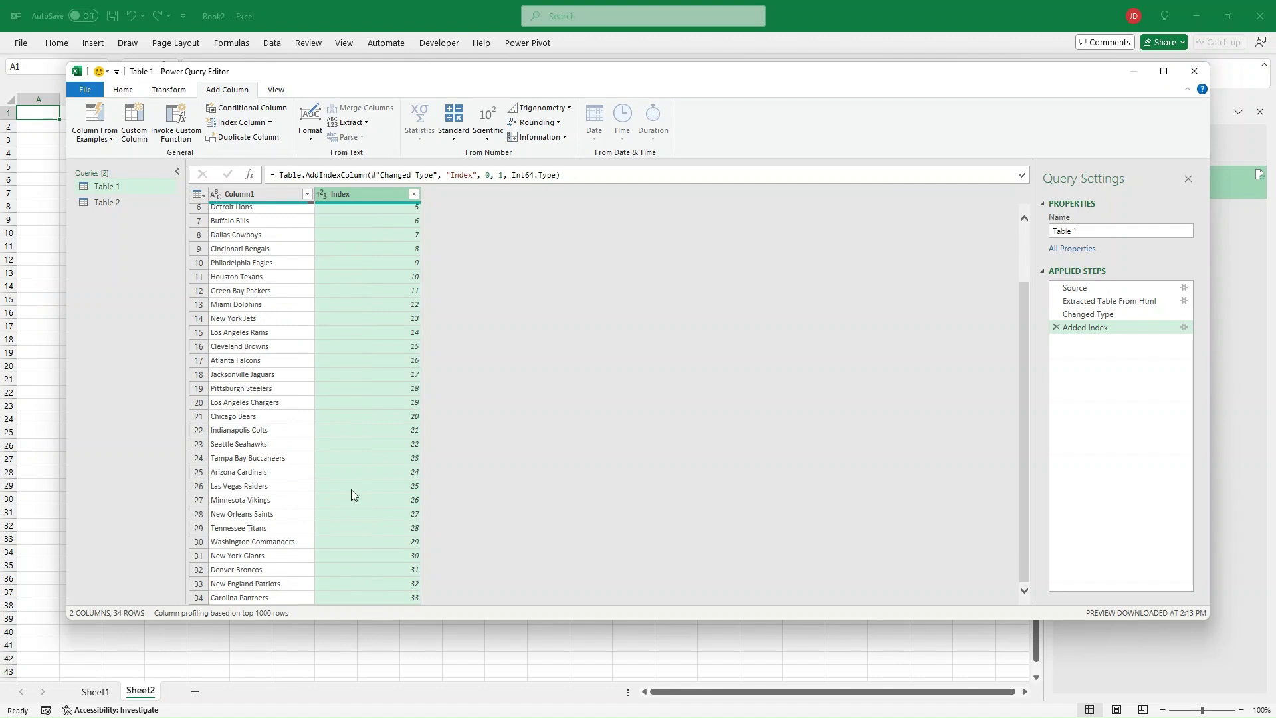
{"action": "scroll", "coordinate": [347, 466], "scroll_direction": "up", "scroll_amount": 2}
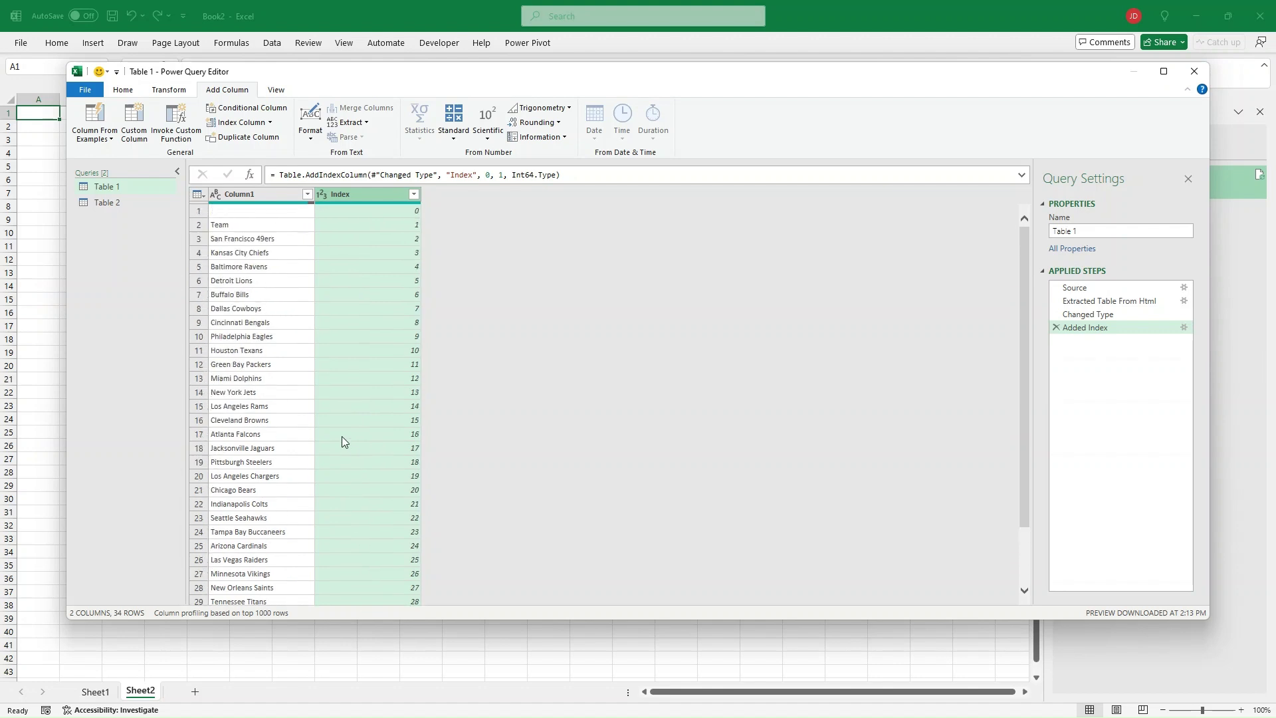
Add a matching Index column from 0 to the Table 2 query, then reselect Table 1
{"action": "left_click", "coordinate": [101, 201]}
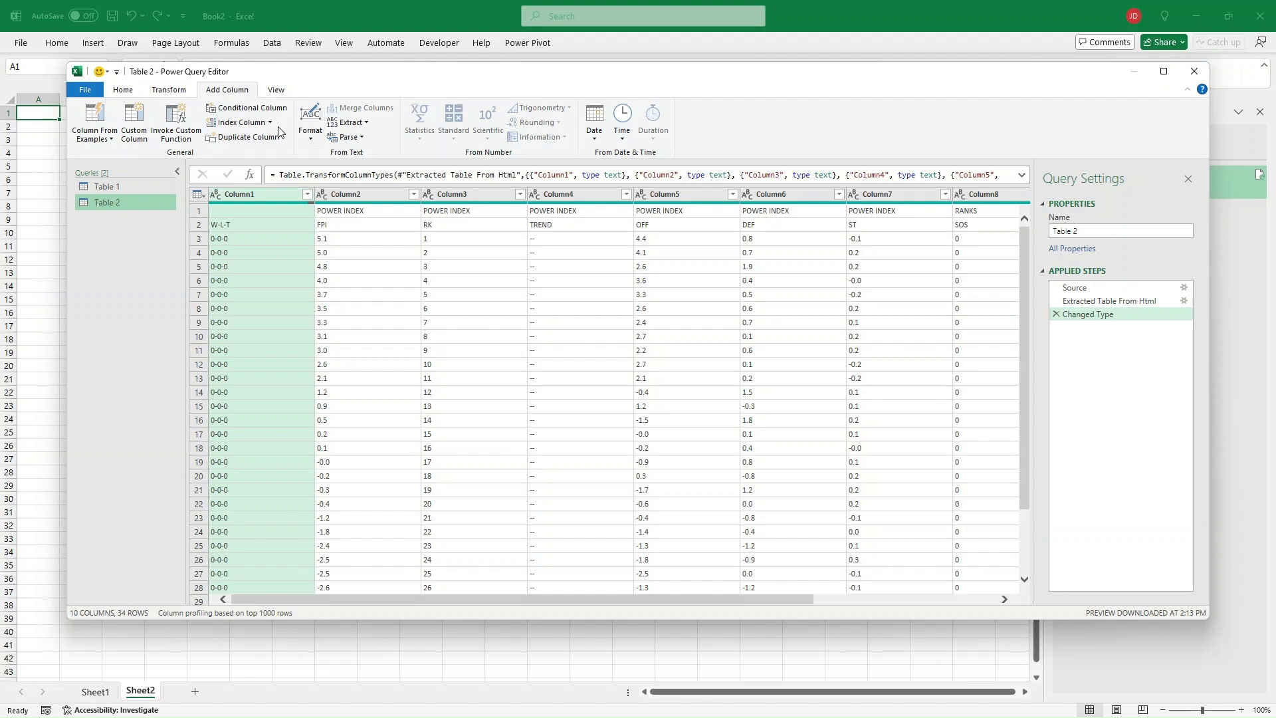
{"action": "left_click", "coordinate": [270, 125]}
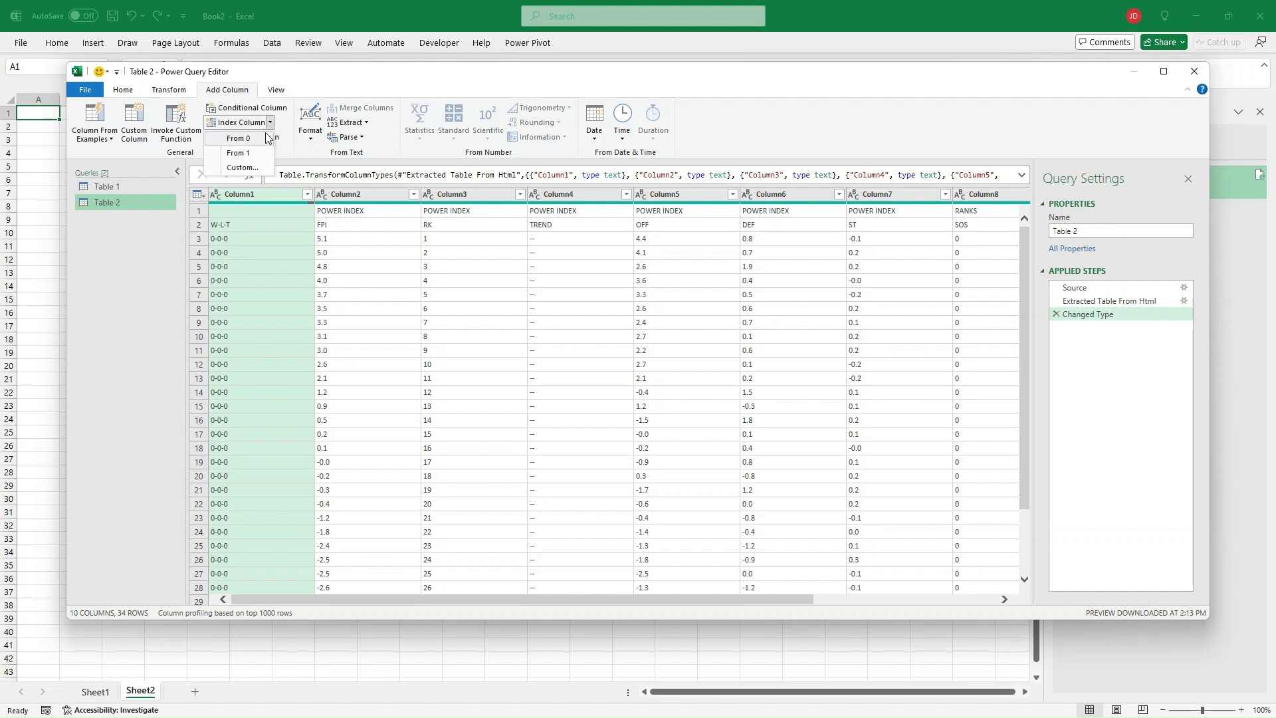
{"action": "left_click", "coordinate": [262, 147]}
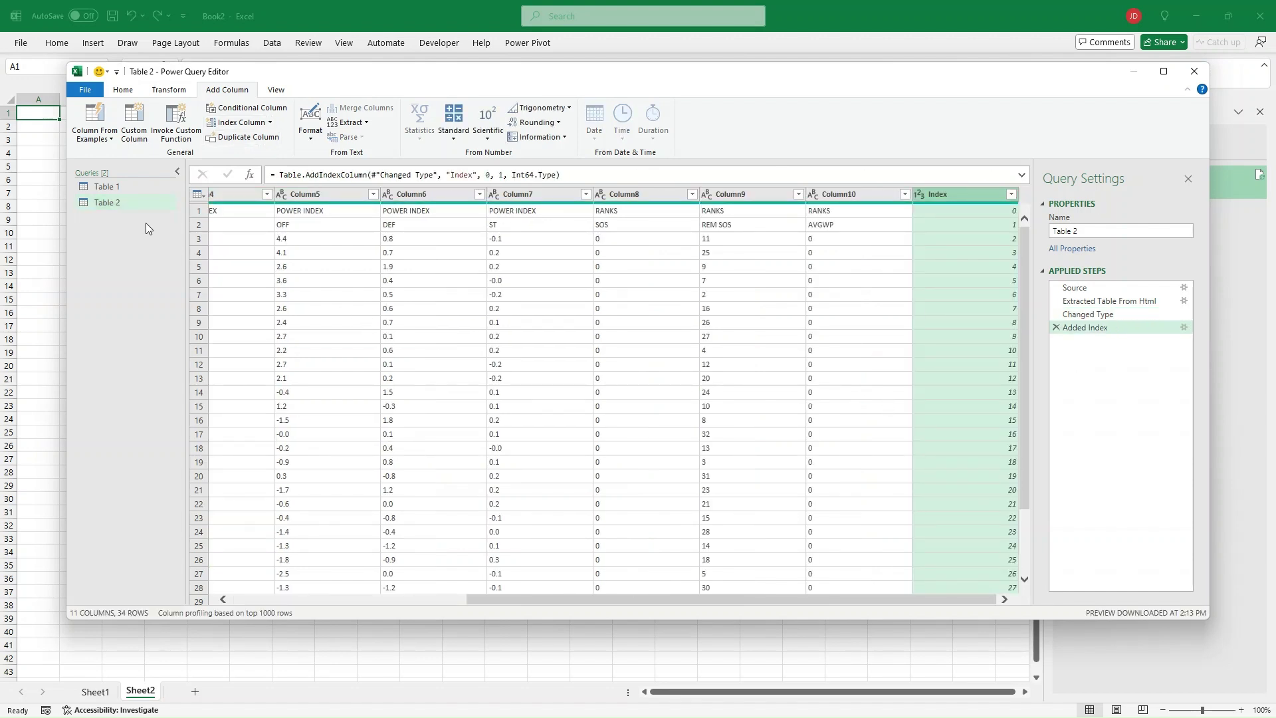
{"action": "left_click", "coordinate": [127, 188]}
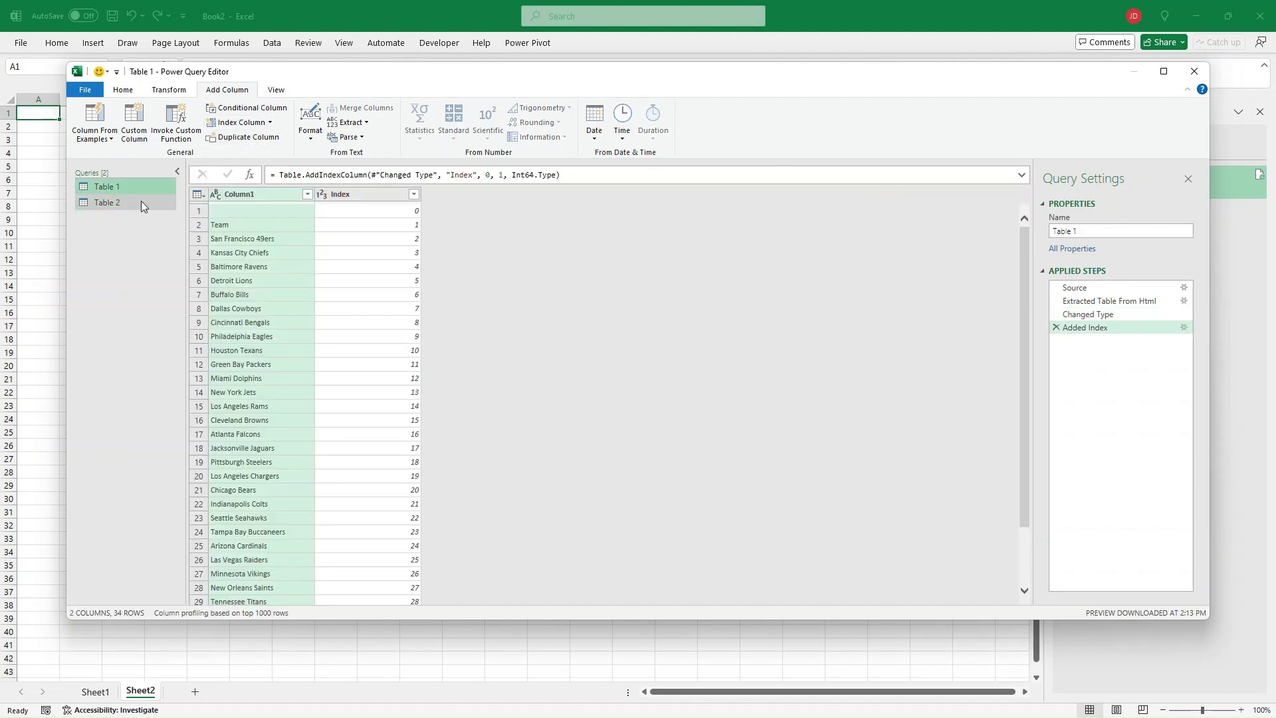
{"action": "left_click", "coordinate": [123, 89]}
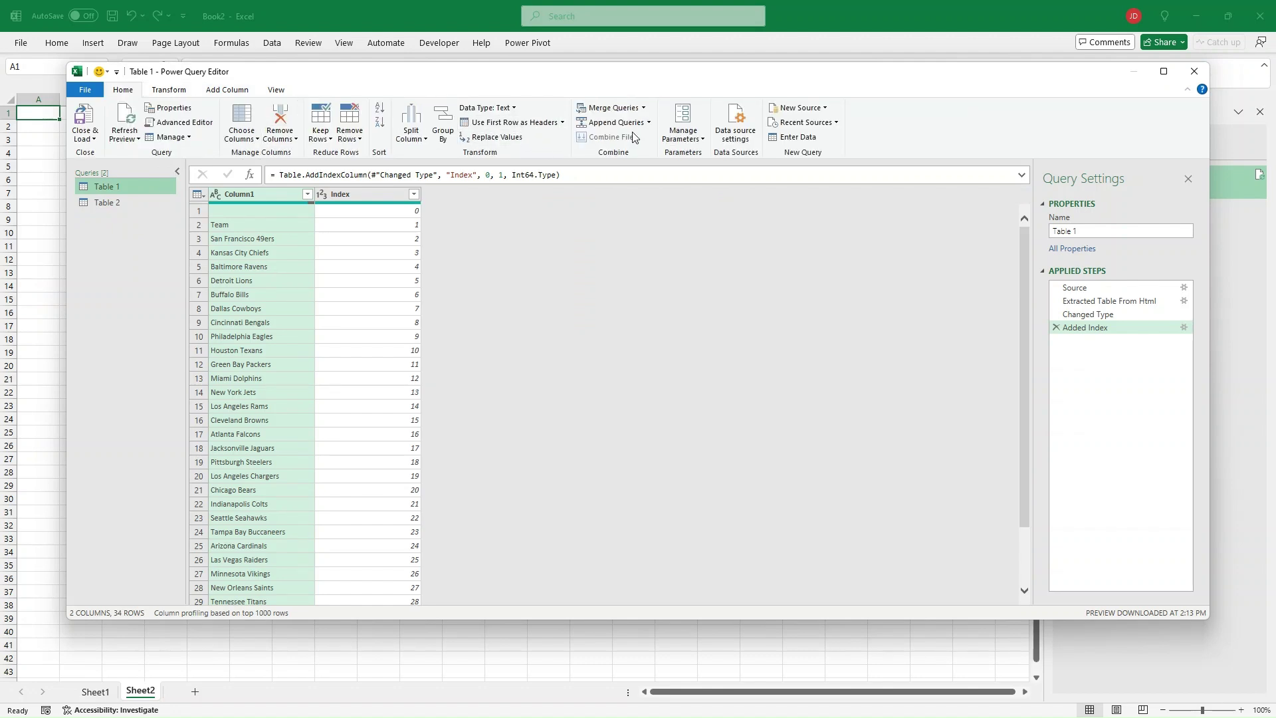
Merge Table 1 with Table 2 as a new query, matching their Index columns with a left outer join
{"action": "left_click", "coordinate": [645, 109]}
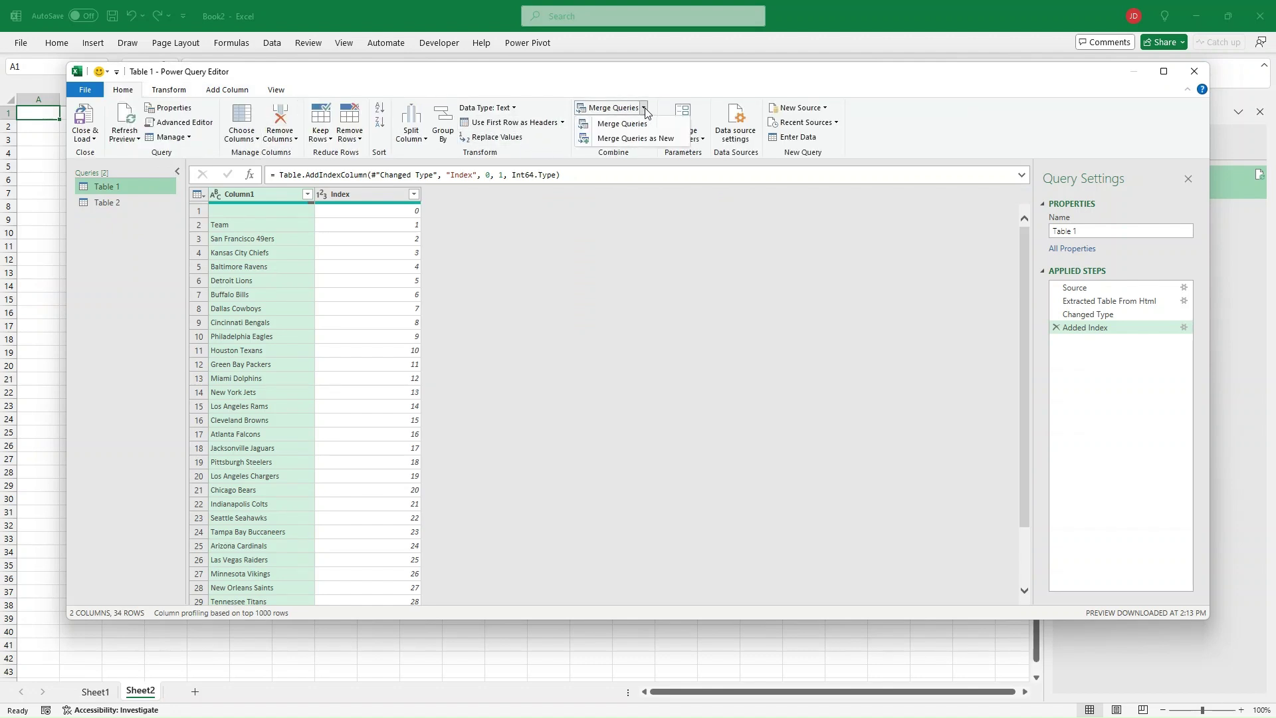
{"action": "left_click", "coordinate": [631, 139]}
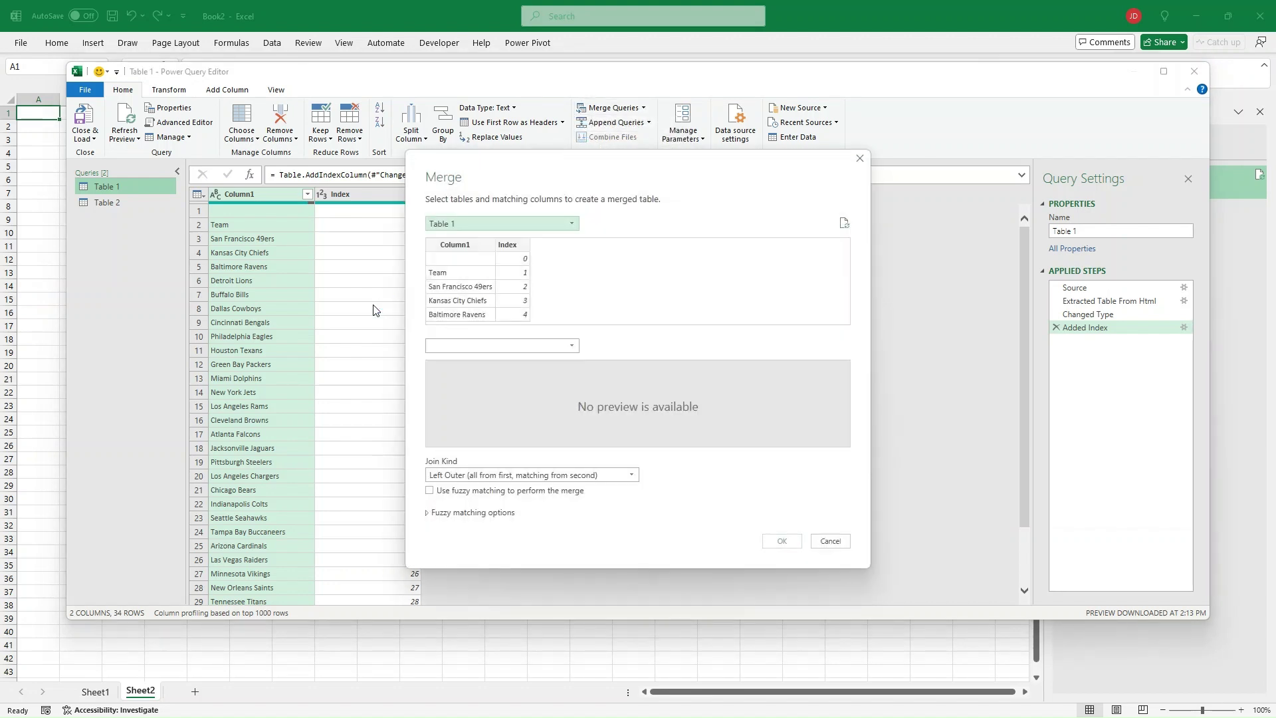
{"action": "left_click", "coordinate": [518, 255]}
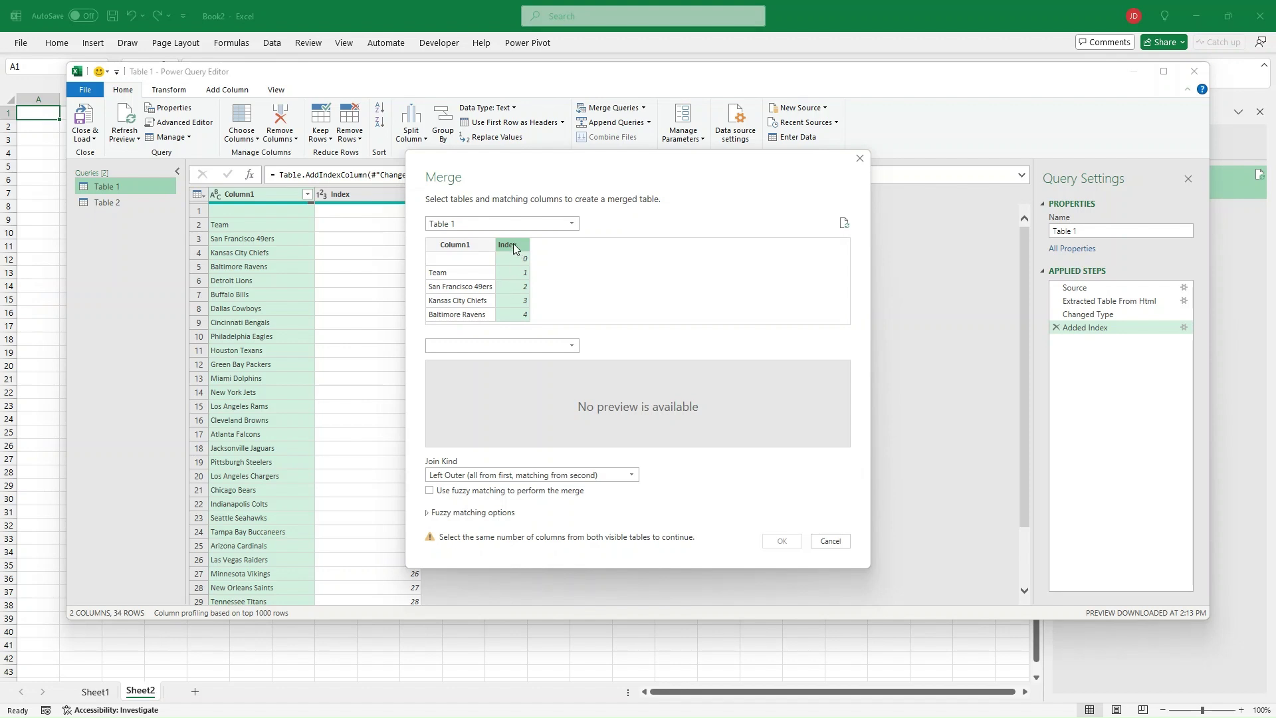
{"action": "left_click", "coordinate": [575, 350]}
{"action": "left_click", "coordinate": [493, 369]}
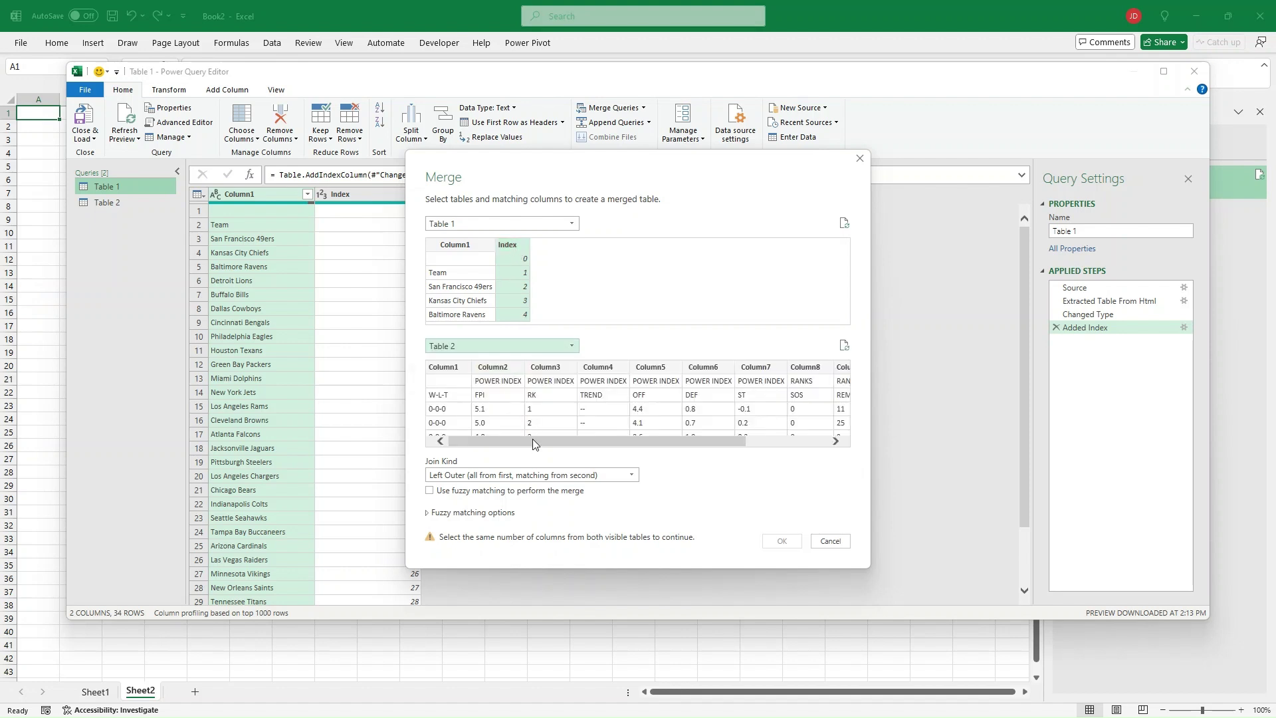
{"action": "left_click_drag", "start_coordinate": [532, 439], "coordinate": [615, 439]}
{"action": "left_click", "coordinate": [826, 385]}
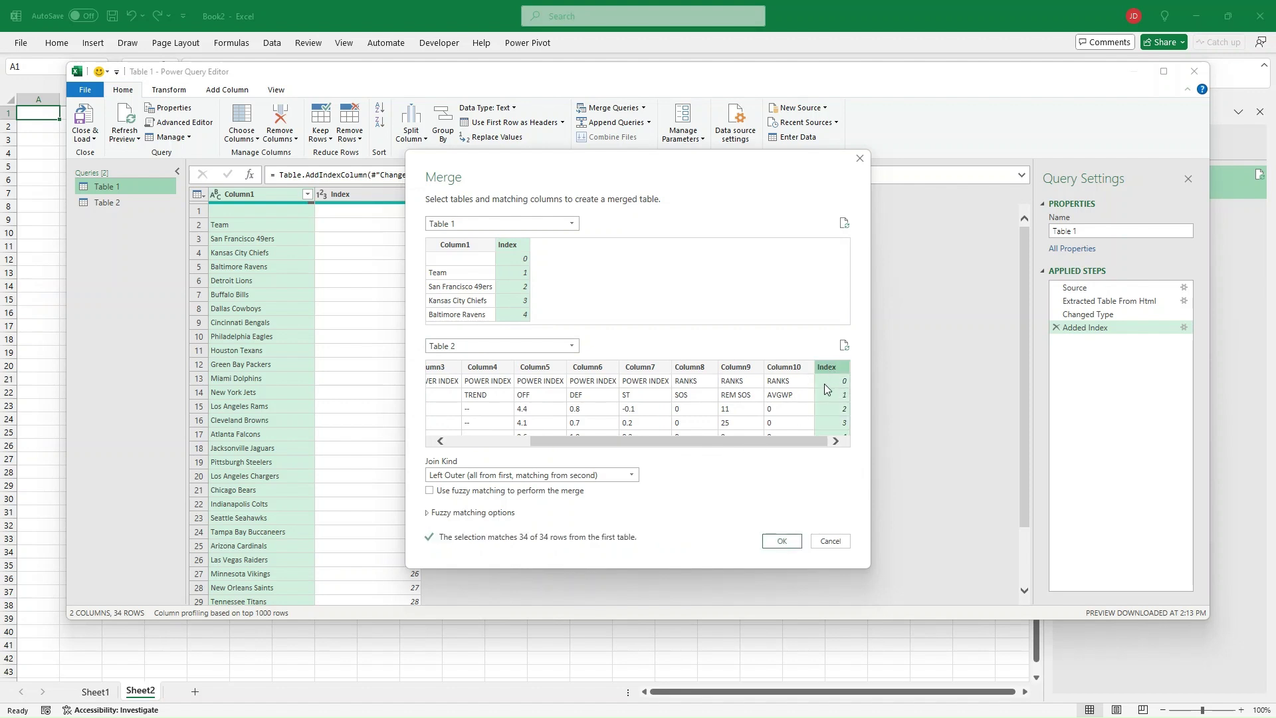
{"action": "left_click", "coordinate": [784, 546]}
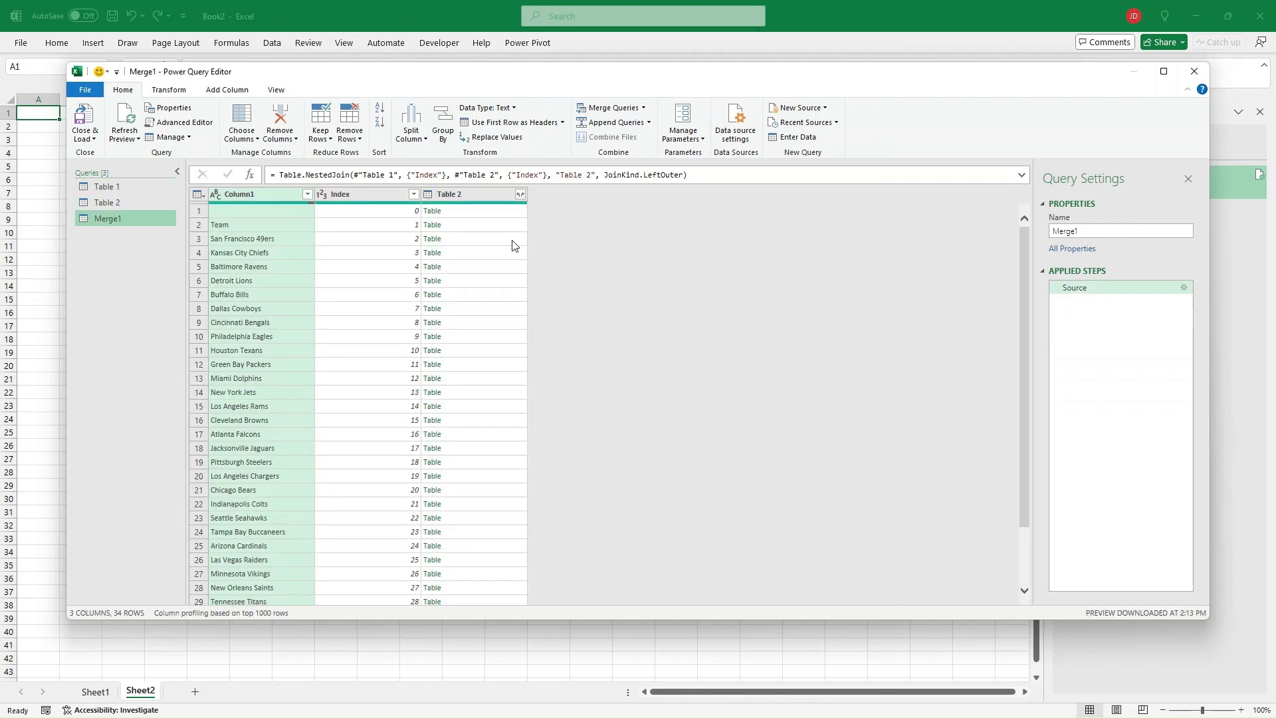
Expand the Table 2 column into its ten stat columns without Index, then scroll across to review them
{"action": "left_click", "coordinate": [521, 195]}
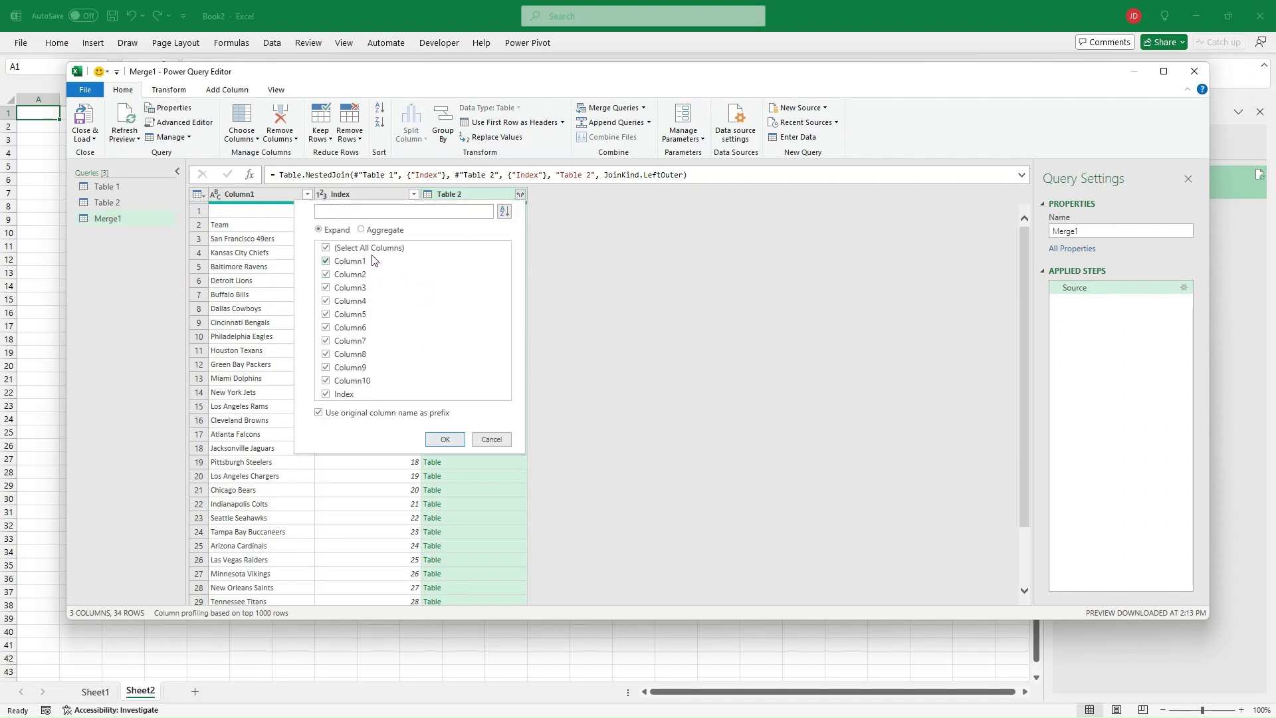
{"action": "left_click", "coordinate": [328, 395]}
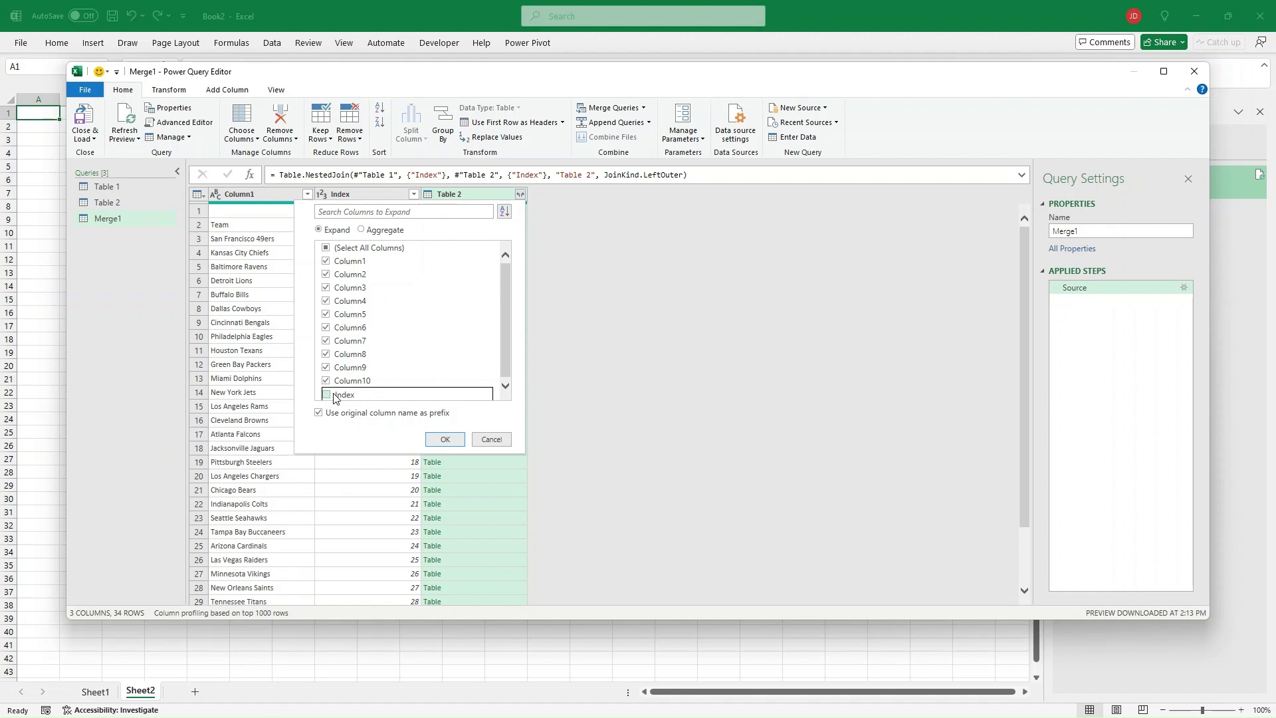
{"action": "scroll", "coordinate": [471, 376], "scroll_direction": "down", "scroll_amount": 1}
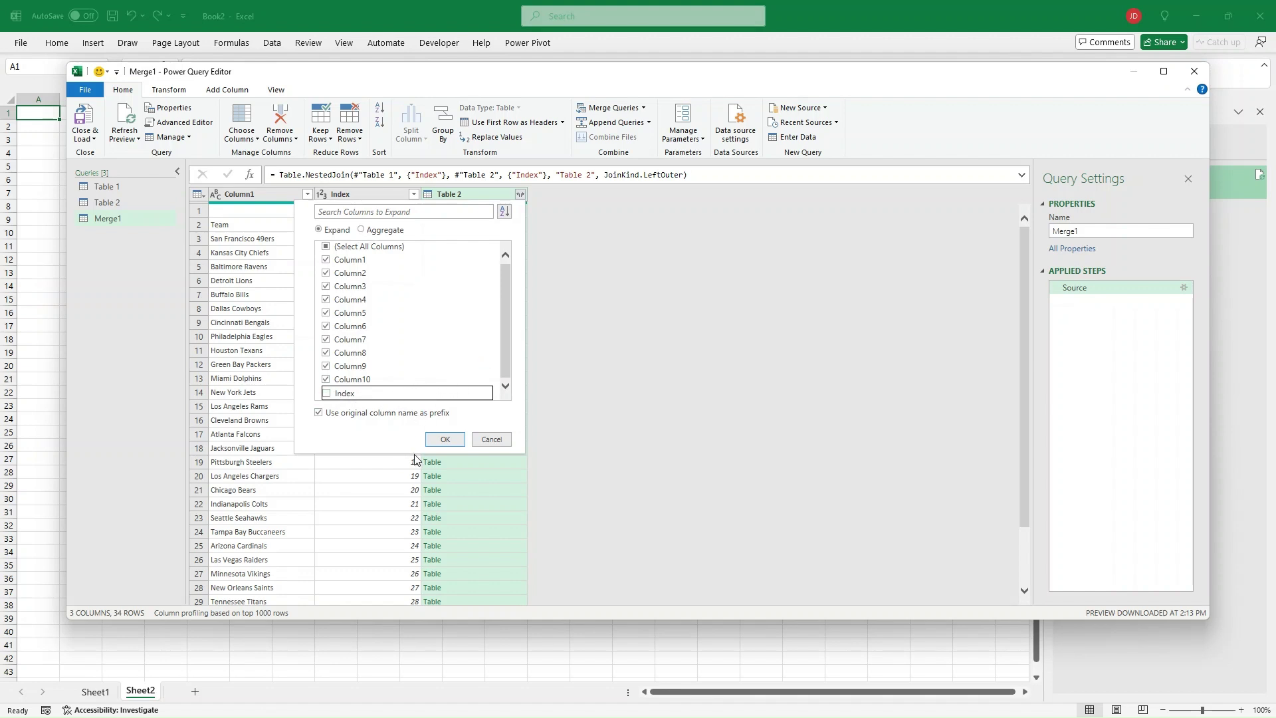
{"action": "left_click", "coordinate": [445, 440]}
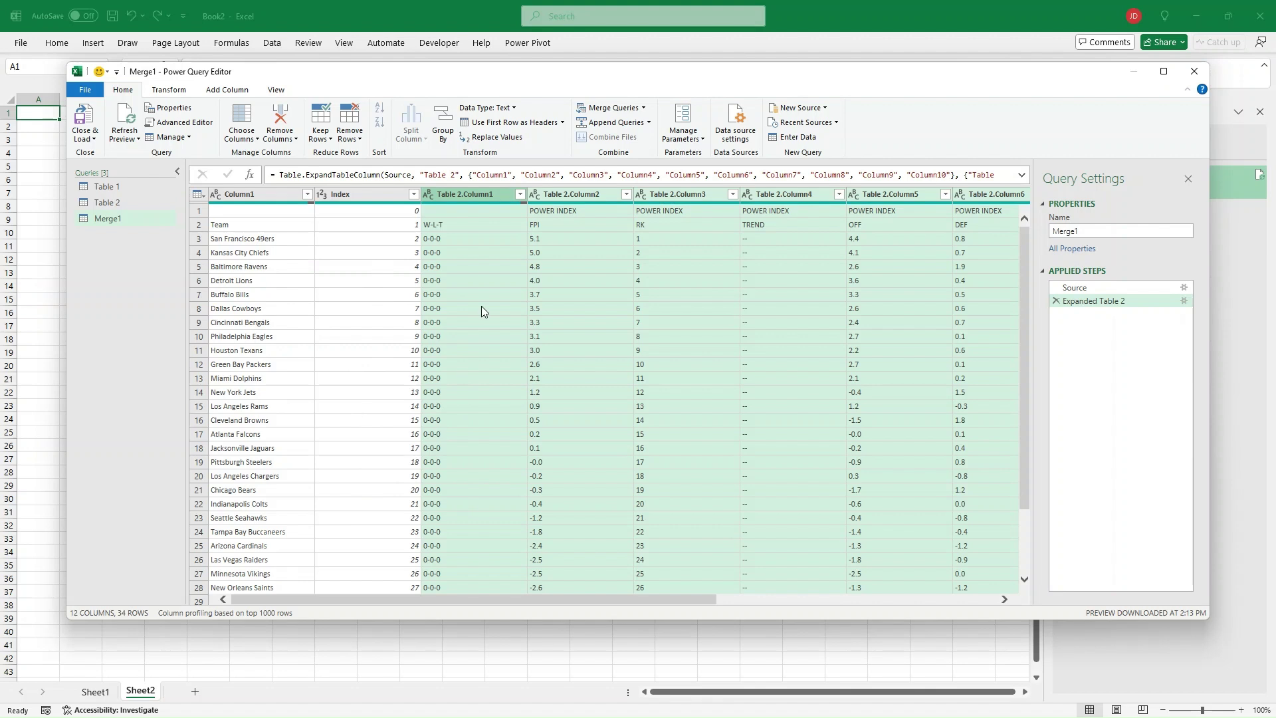
{"action": "left_click_drag", "start_coordinate": [521, 597], "coordinate": [614, 589]}
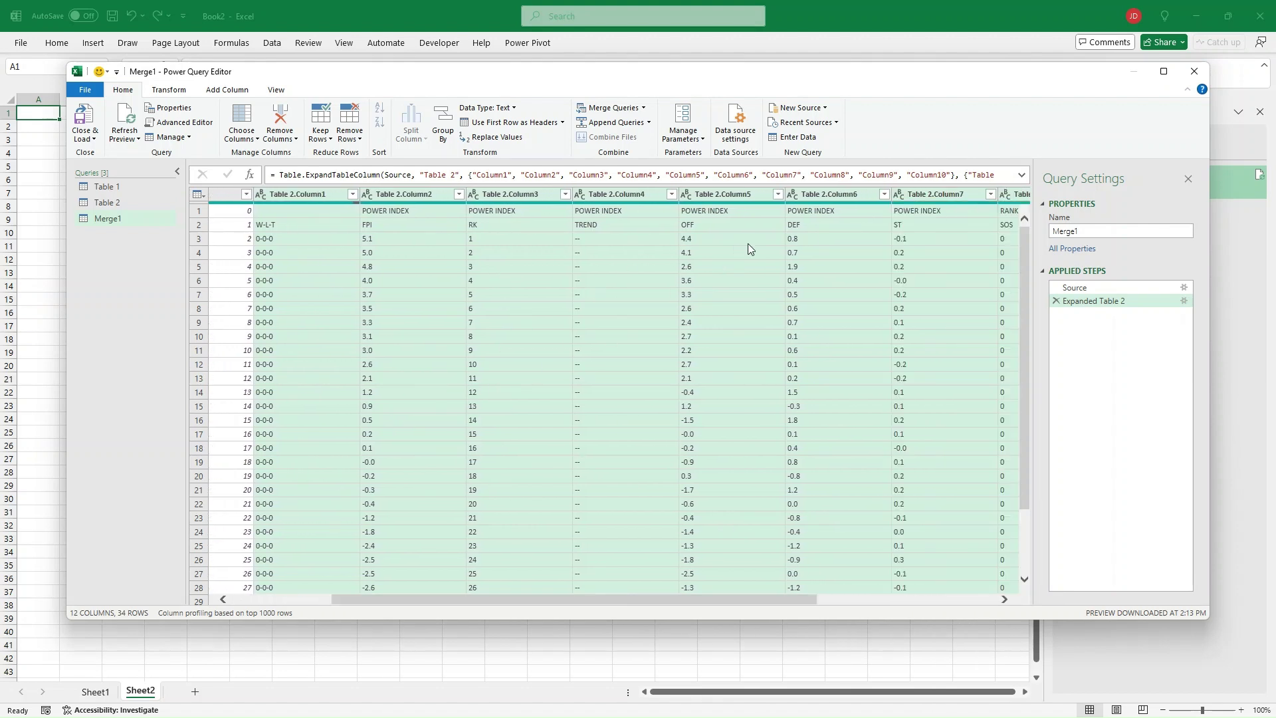
{"action": "left_click_drag", "start_coordinate": [770, 600], "coordinate": [986, 613]}
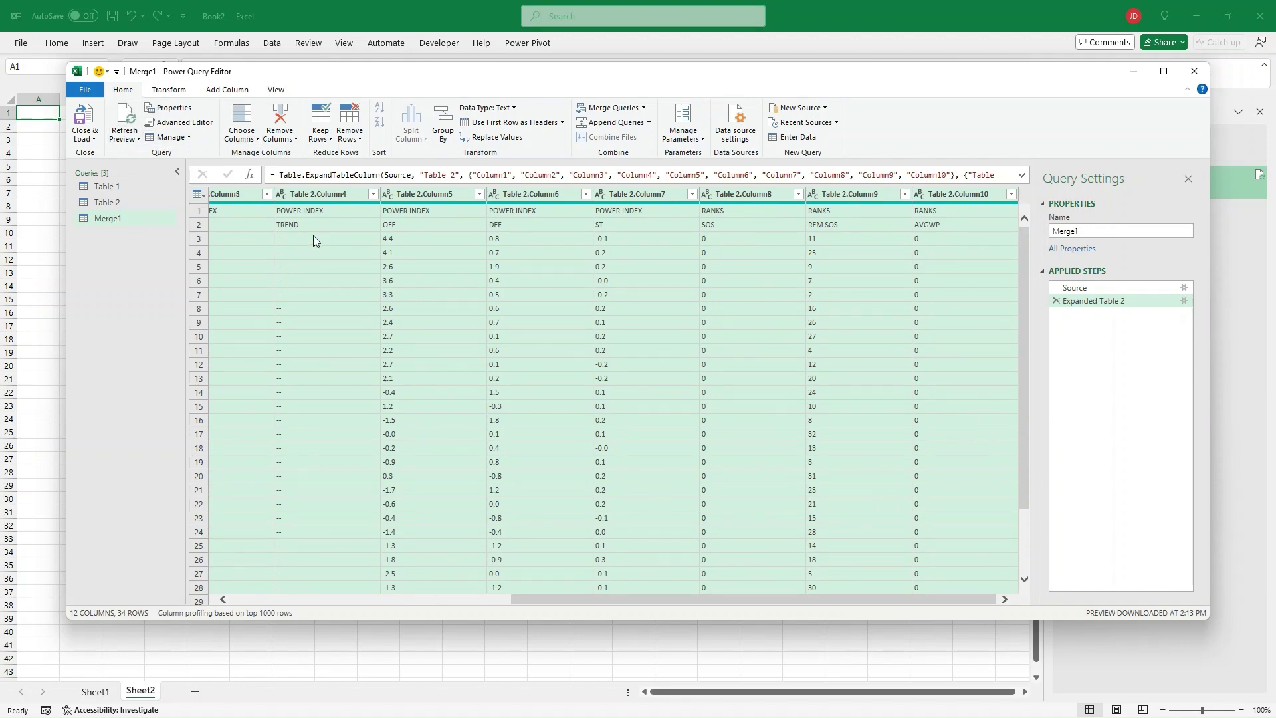
Close & Load the Merge1 query to a new Merge1 worksheet as a 34-row table
{"action": "left_click", "coordinate": [88, 118]}
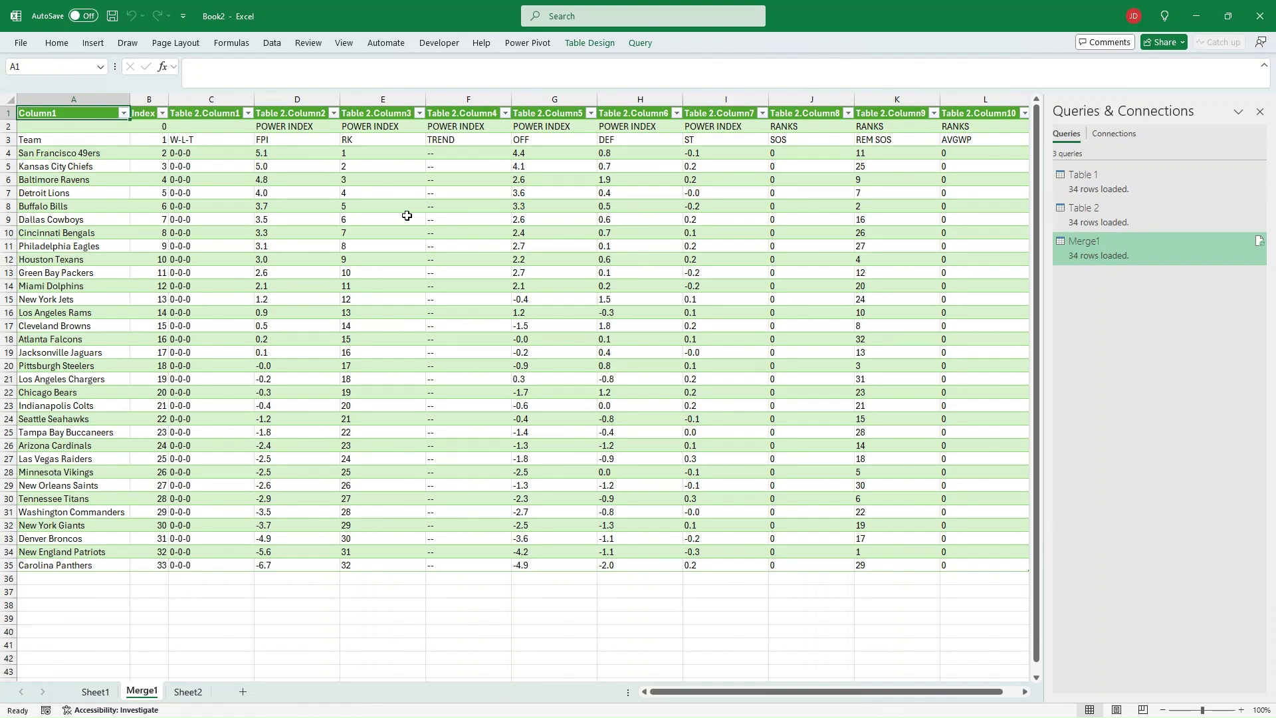
Delete the stats in D15:J26 of the Merge1 table, then run Refresh All from the Data tab
{"action": "left_click", "coordinate": [290, 261]}
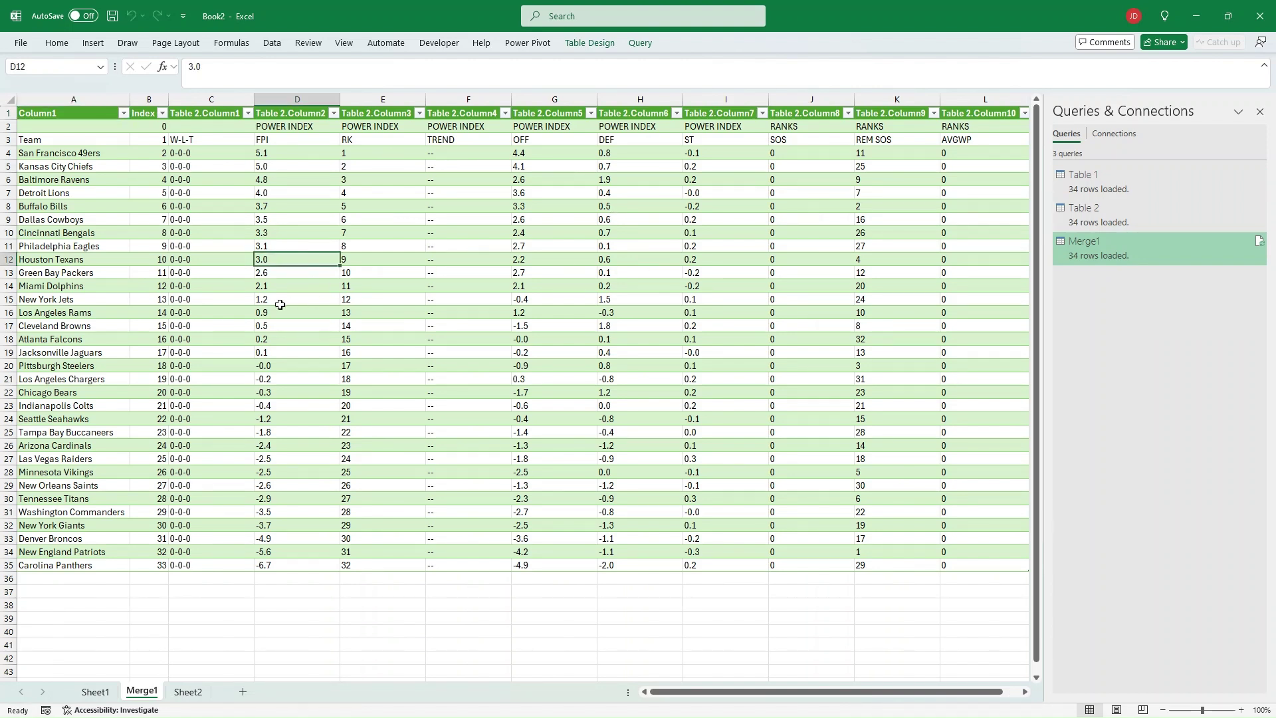
{"action": "left_click_drag", "start_coordinate": [280, 302], "coordinate": [828, 444]}
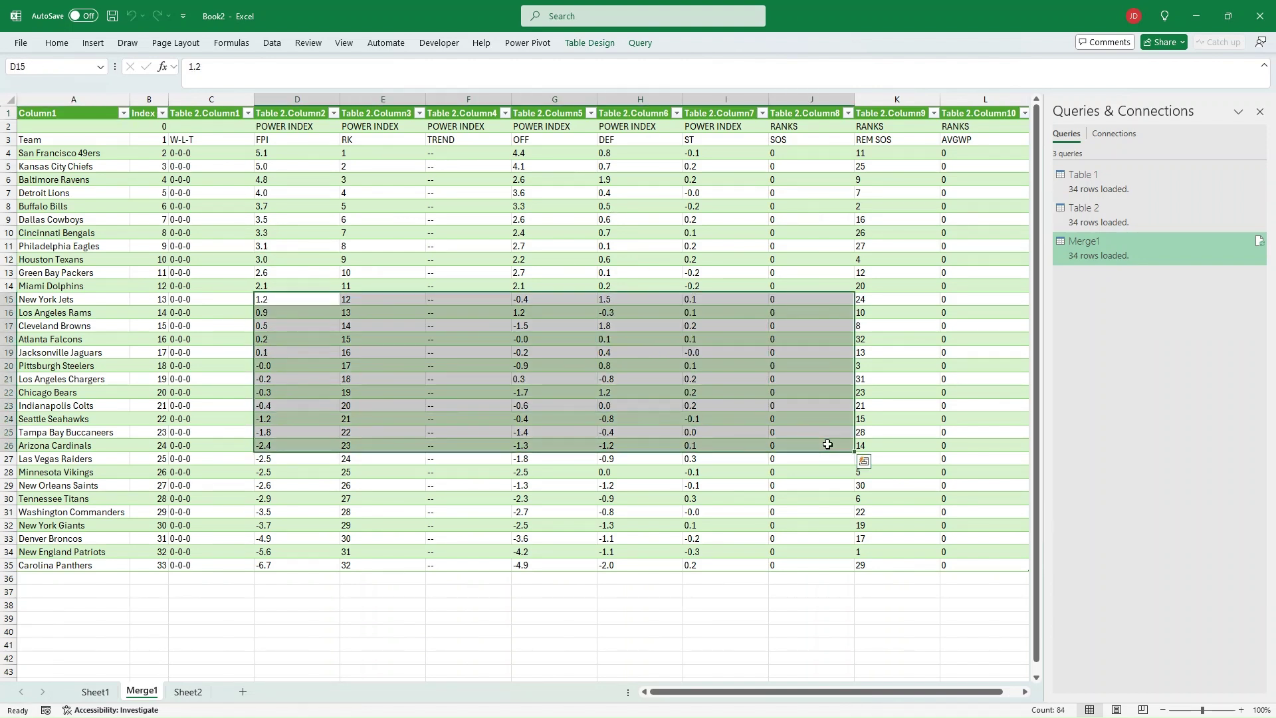
{"action": "key", "text": "Delete"}
{"action": "left_click", "coordinate": [431, 170]}
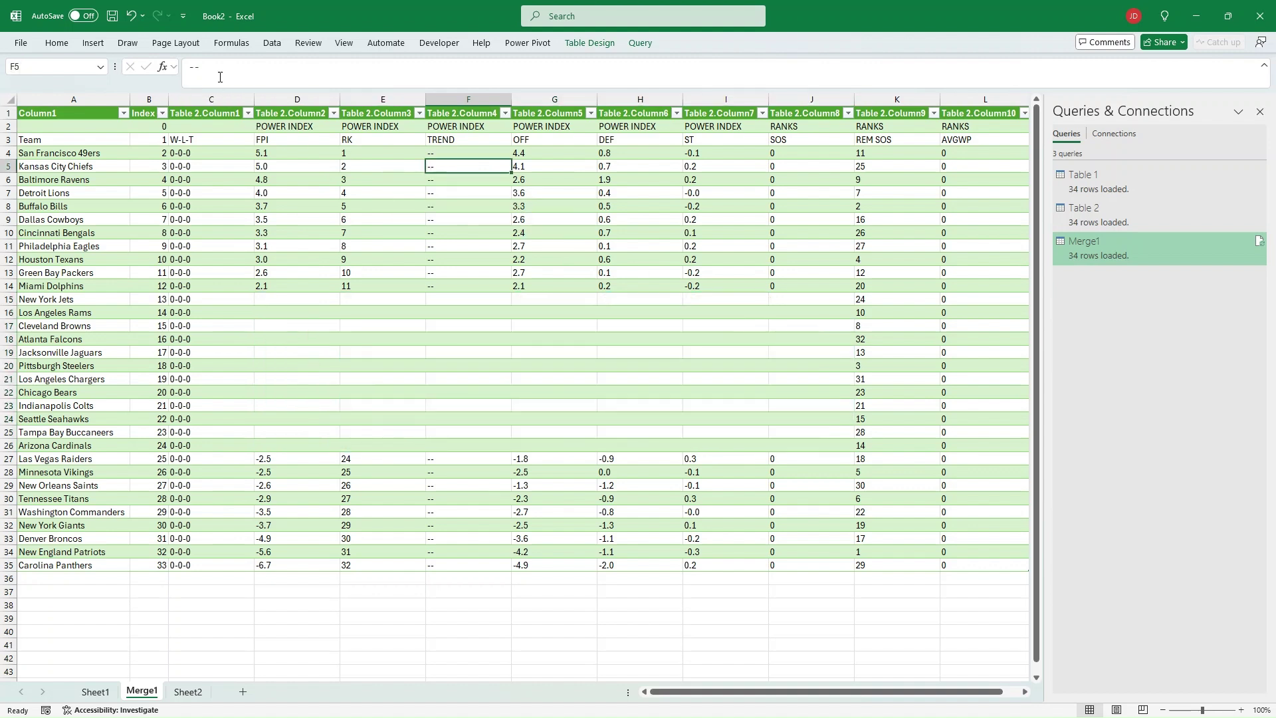
{"action": "left_click", "coordinate": [272, 44]}
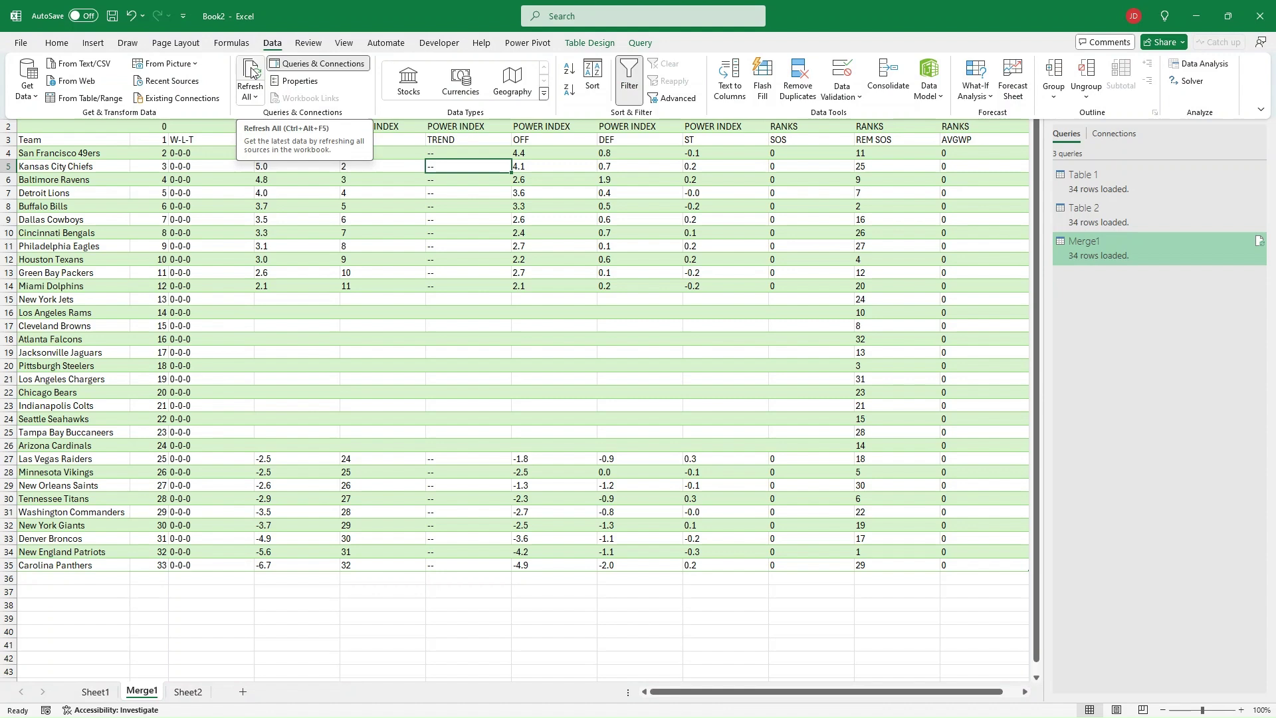
{"action": "left_click", "coordinate": [252, 70]}
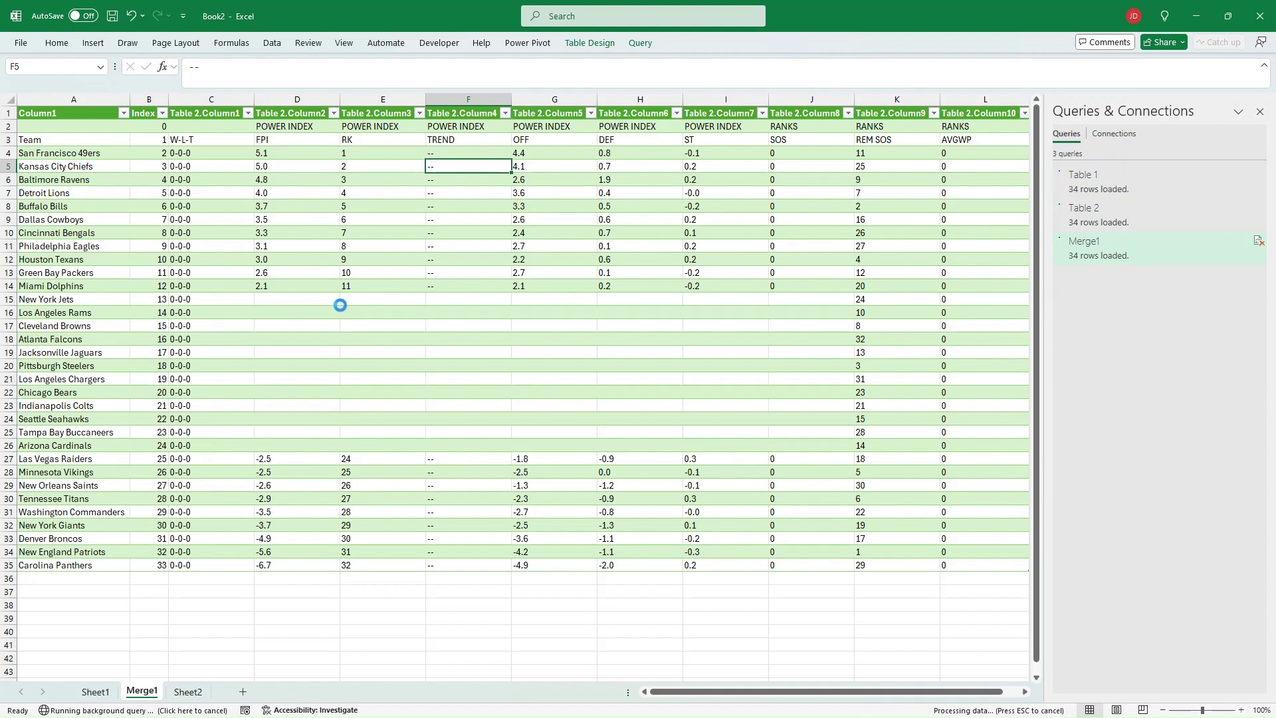
Confirm cell D8 shows a restored value and close the Queries & Connections pane
{"action": "left_click", "coordinate": [312, 207]}
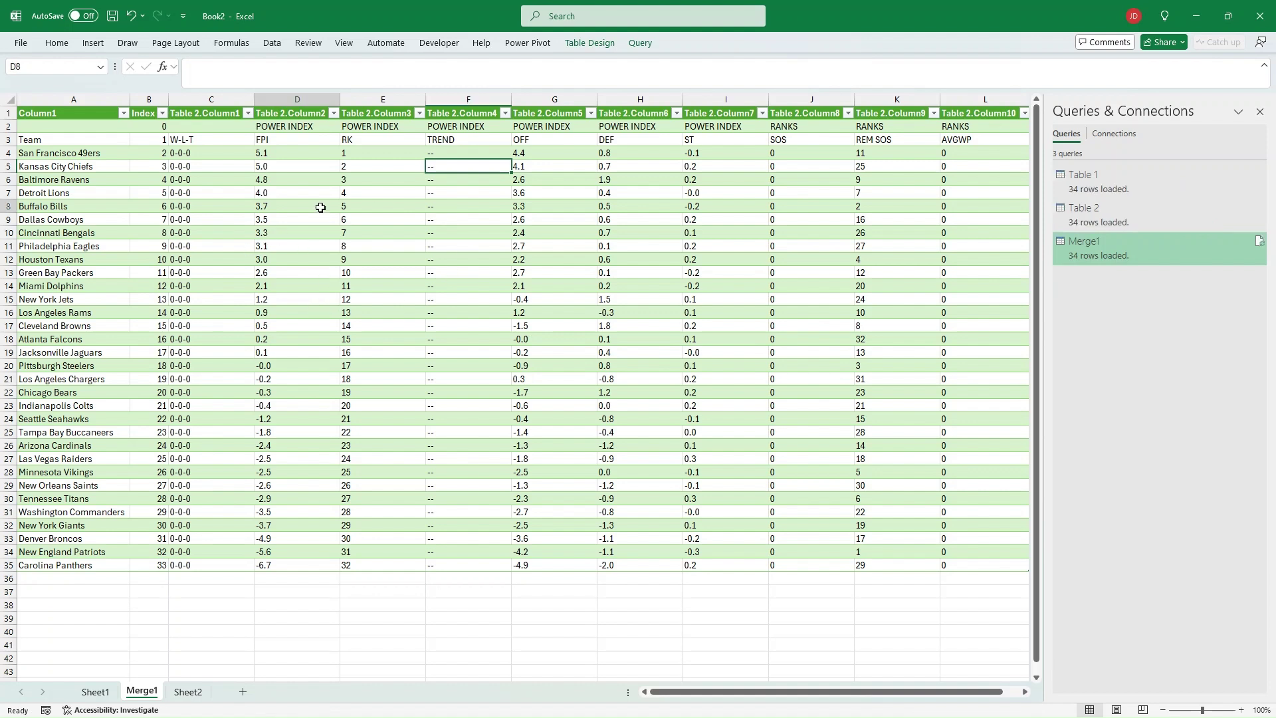
{"action": "left_click", "coordinate": [1260, 111]}
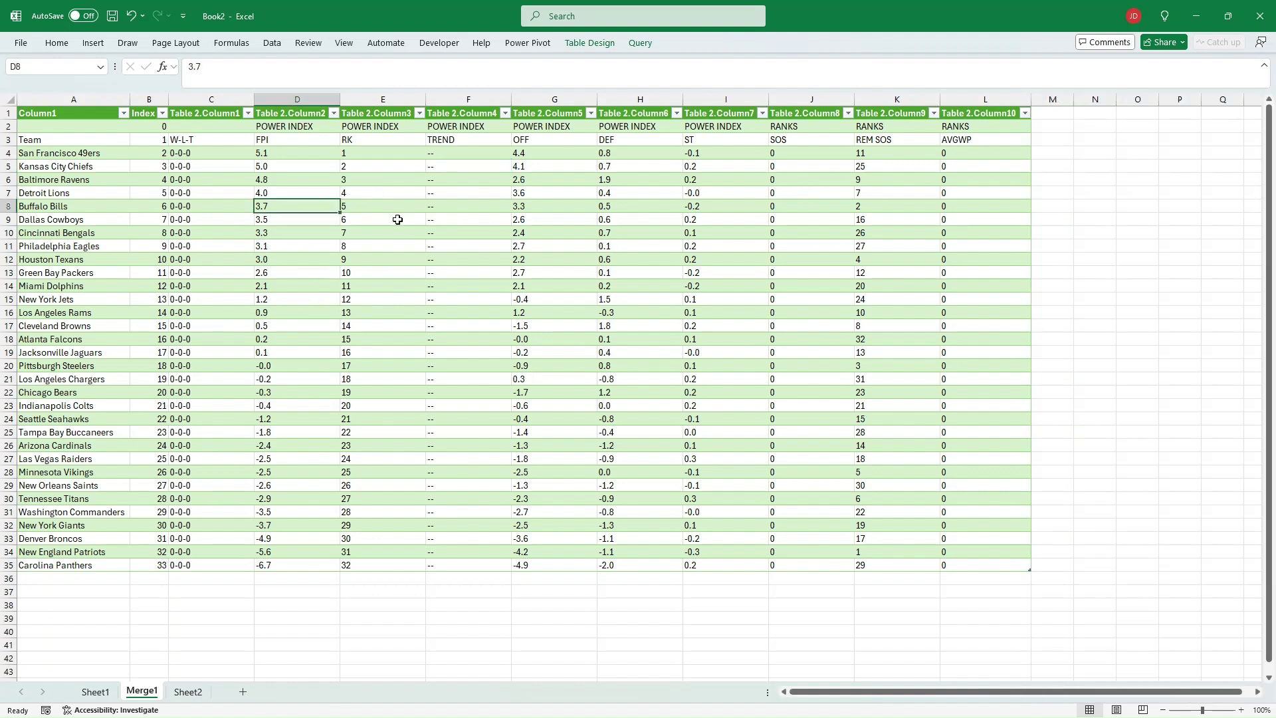